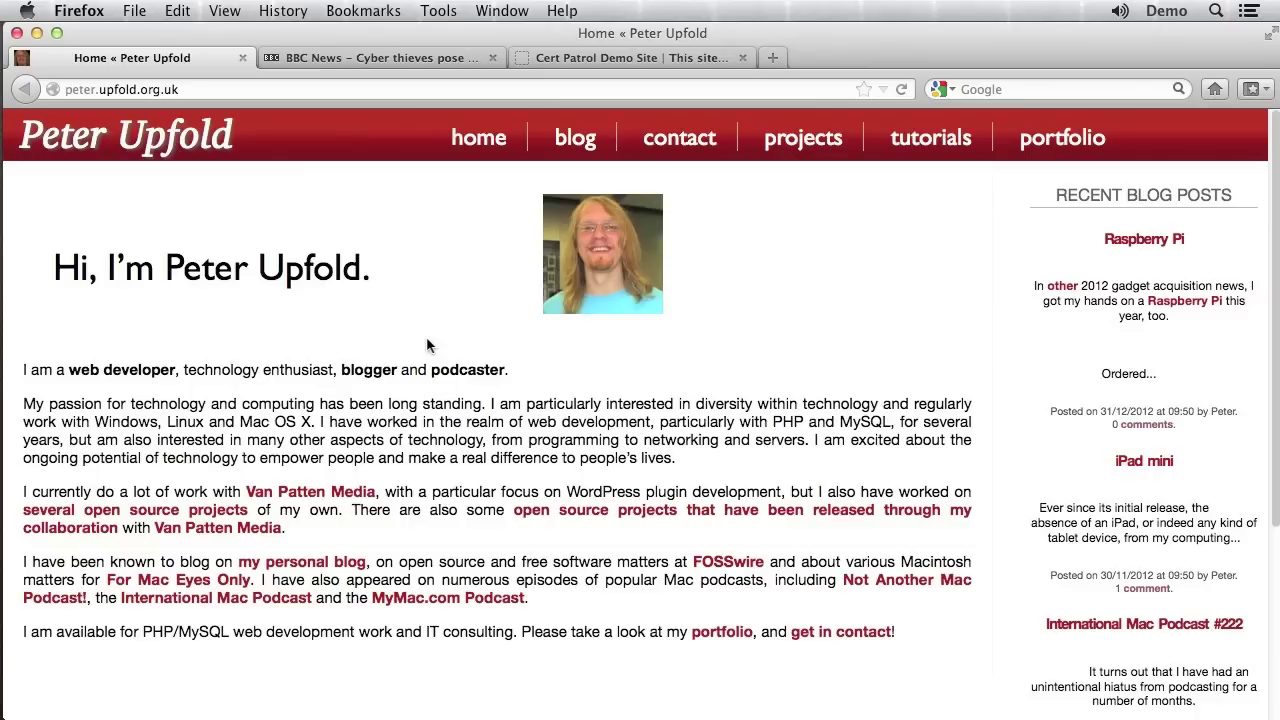
Switch to the BBC News tab with the article on cyber thieves posing as Google+
{"action": "key", "text": "ctrl+Tab"}
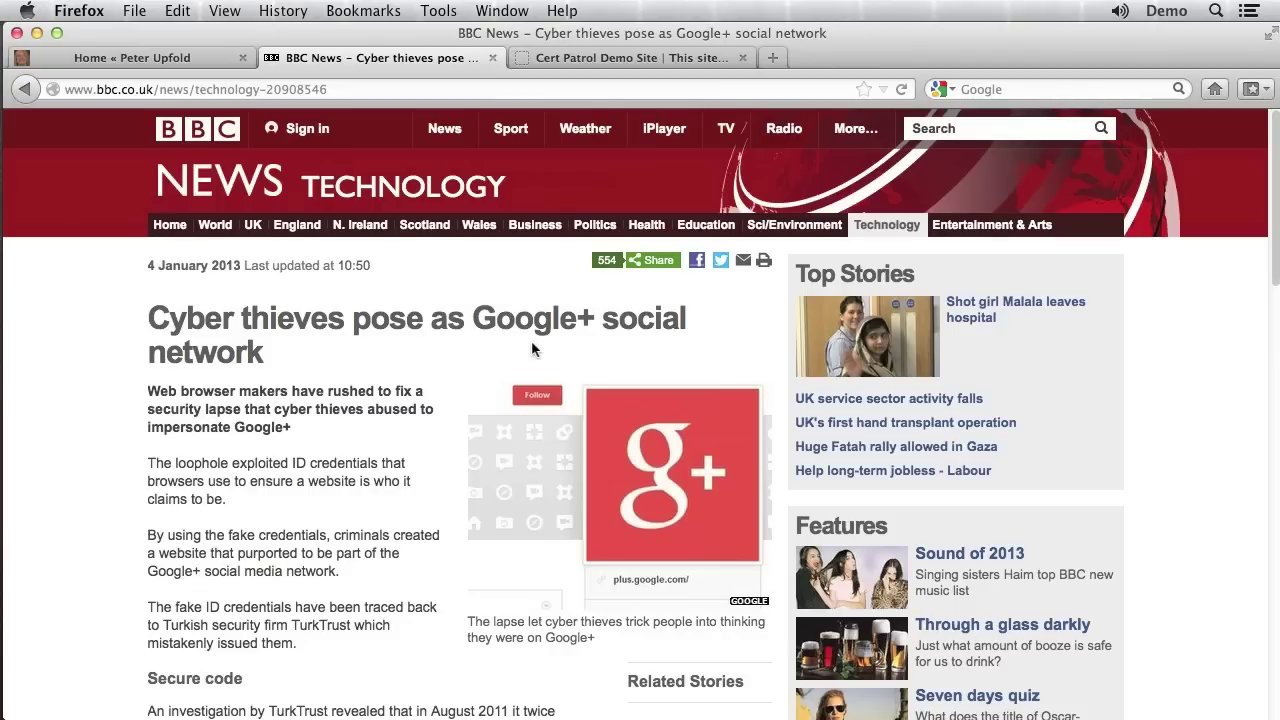
Scroll the BBC article down to the TurkTrust passage and briefly highlight 'TurkTrust'
{"action": "scroll", "coordinate": [531, 340], "scroll_direction": "down", "scroll_amount": 4}
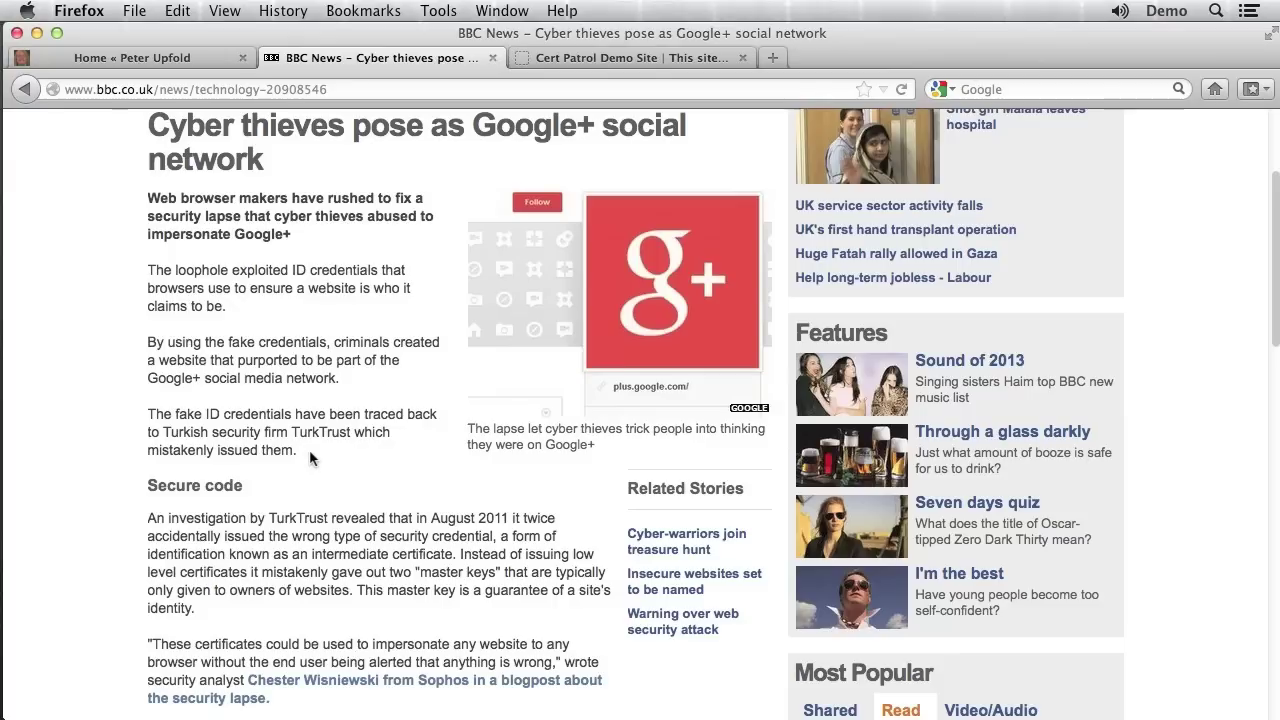
{"action": "left_click_drag", "start_coordinate": [292, 433], "coordinate": [352, 437]}
{"action": "left_click", "coordinate": [349, 453]}
Switch to the Cert Patrol Demo Site, examine its https address, and show its GoodGuy CA identity
{"action": "left_click", "coordinate": [555, 59]}
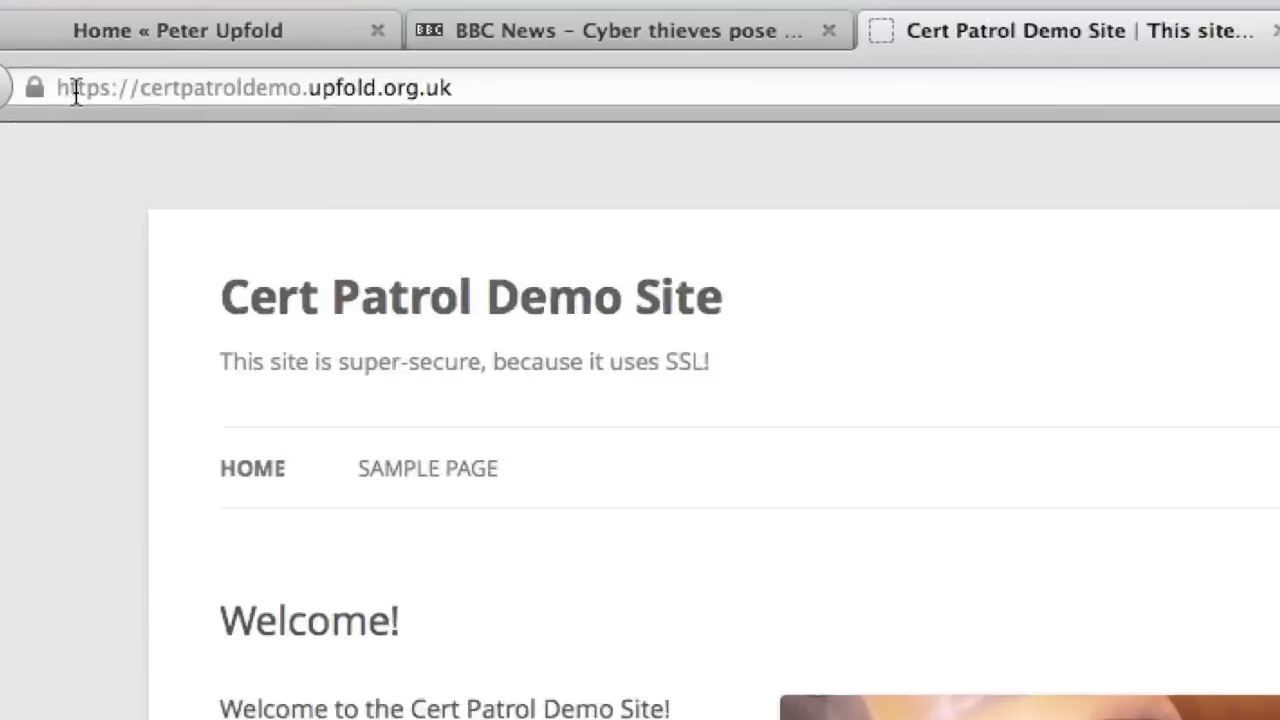
{"action": "left_click", "coordinate": [75, 93]}
{"action": "left_click_drag", "start_coordinate": [57, 88], "coordinate": [113, 88]}
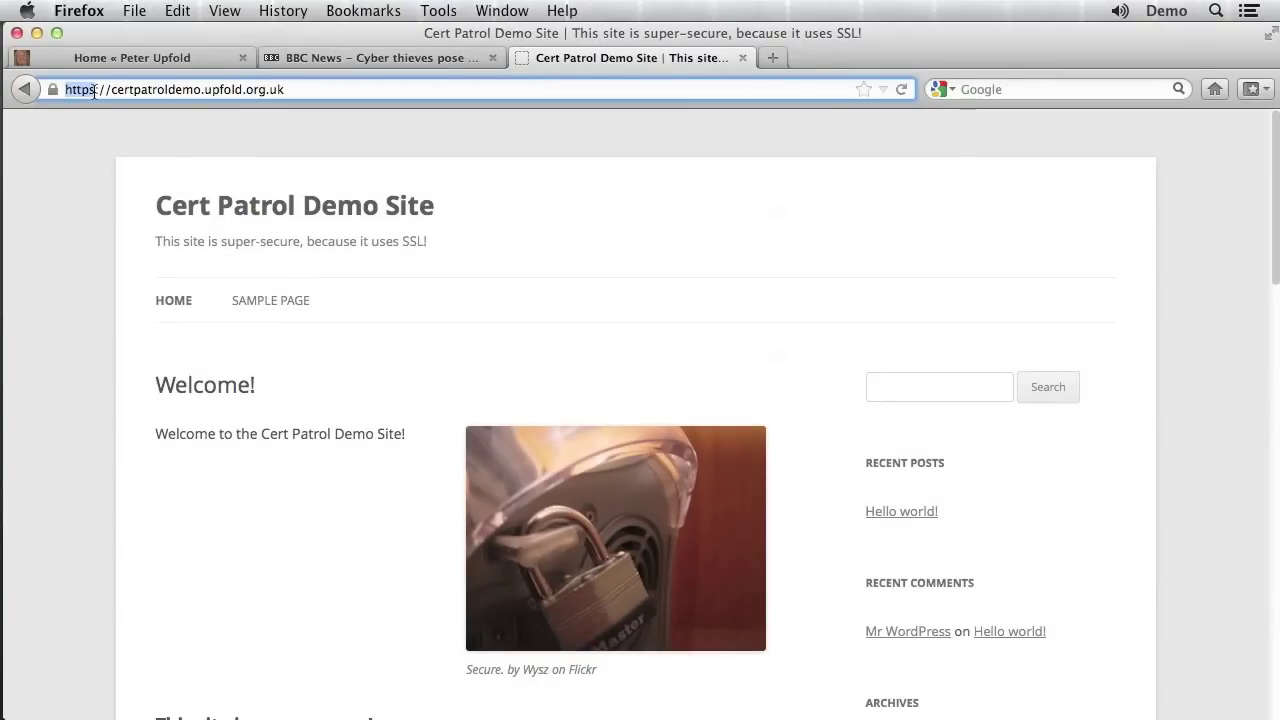
{"action": "left_click_drag", "start_coordinate": [108, 89], "coordinate": [350, 90]}
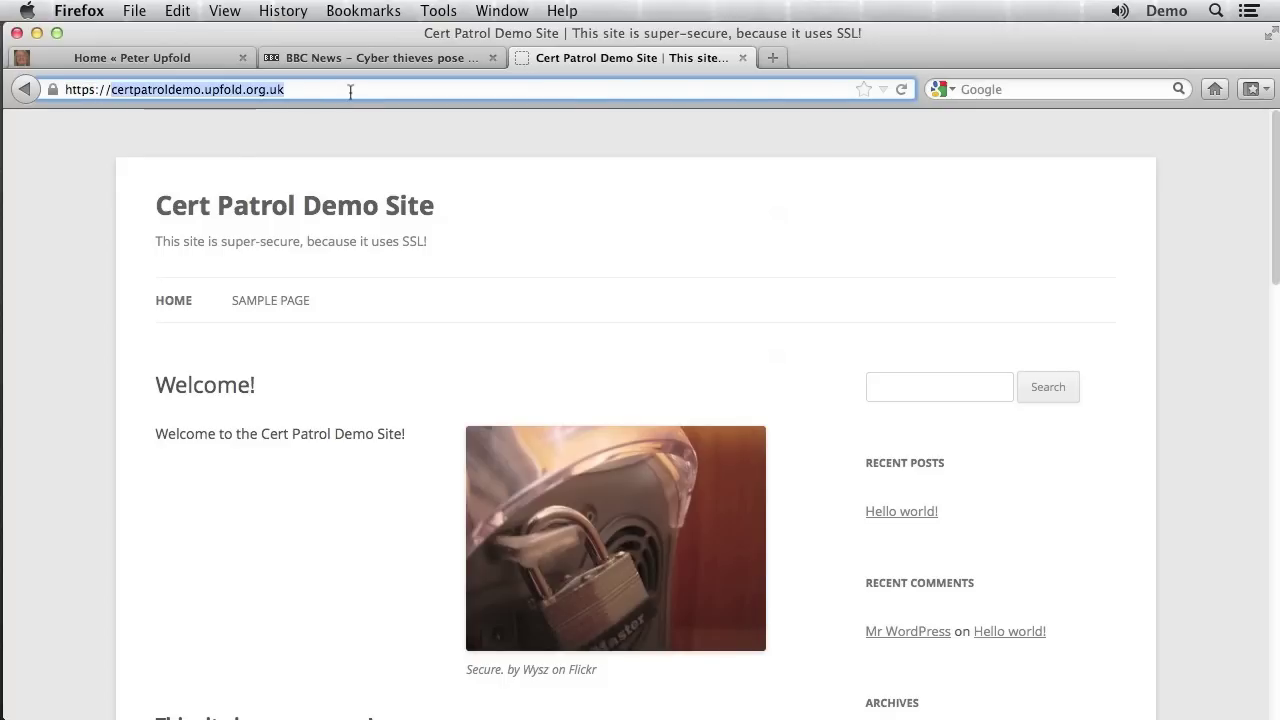
{"action": "left_click", "coordinate": [254, 157]}
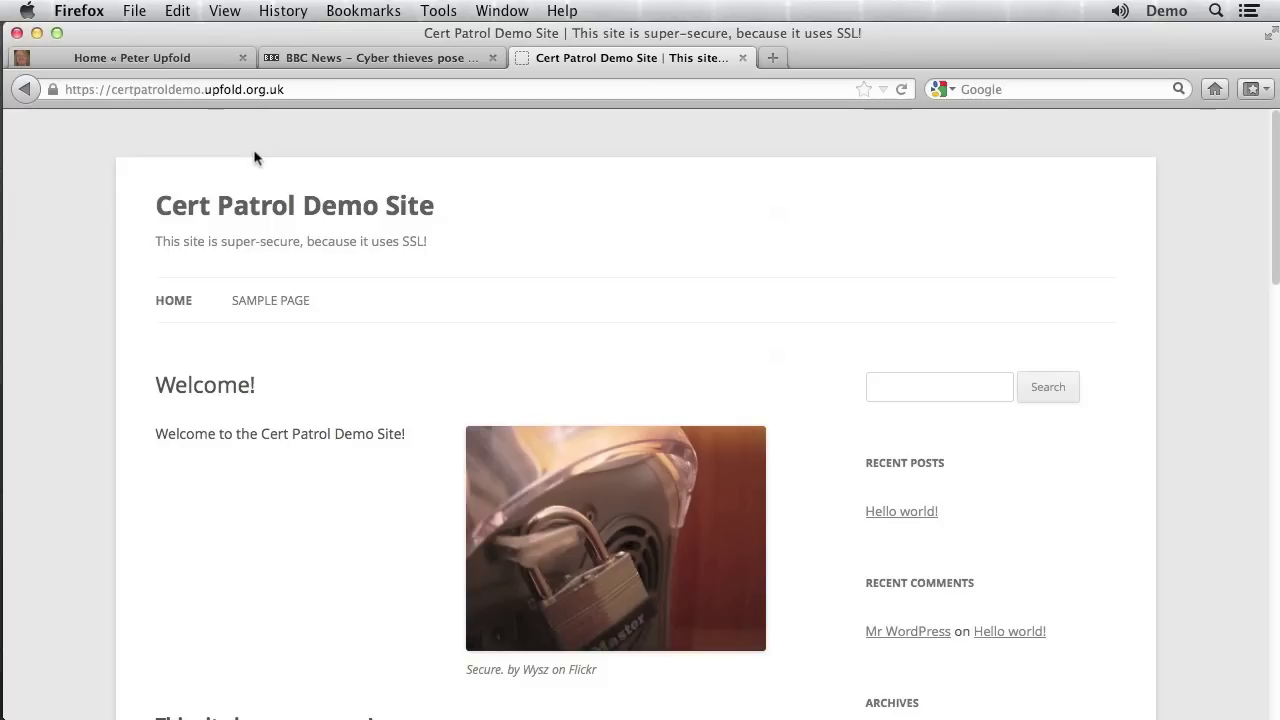
{"action": "left_click", "coordinate": [55, 88]}
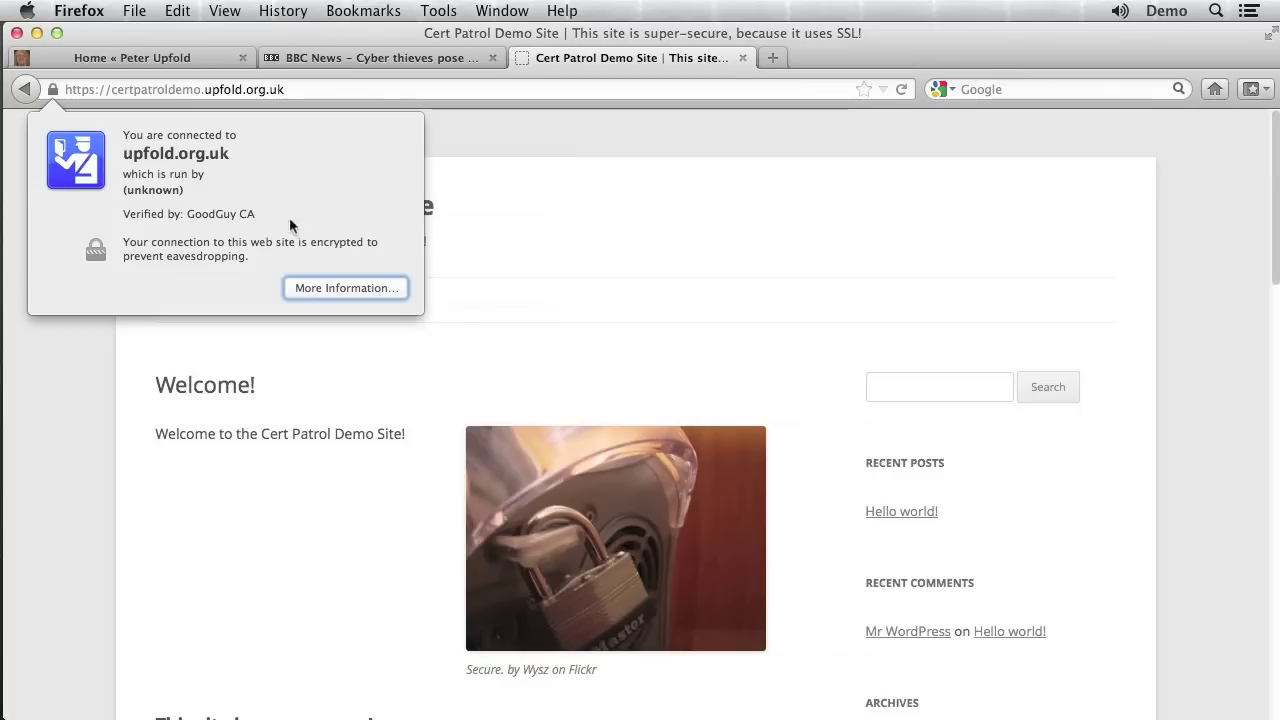
Dismiss the identity popup and open Firefox Preferences to the Advanced Encryption settings
{"action": "left_click", "coordinate": [463, 316]}
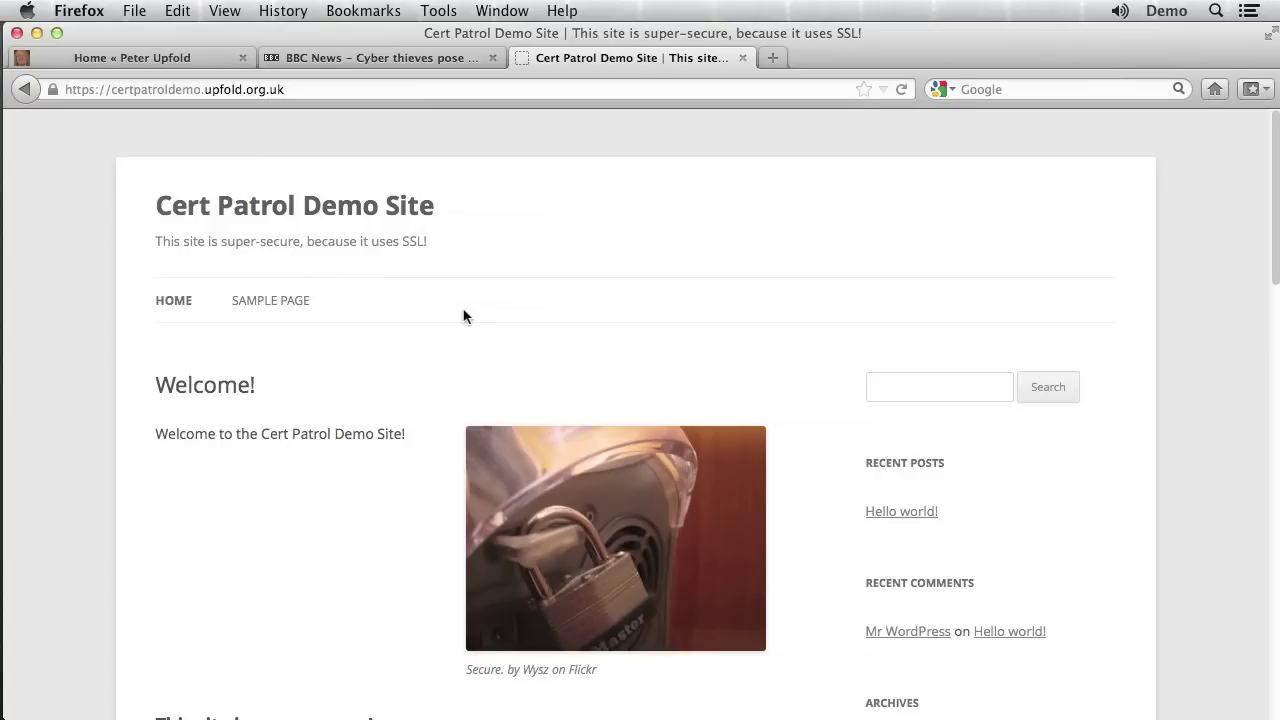
{"action": "left_click", "coordinate": [90, 11]}
{"action": "left_click", "coordinate": [104, 64]}
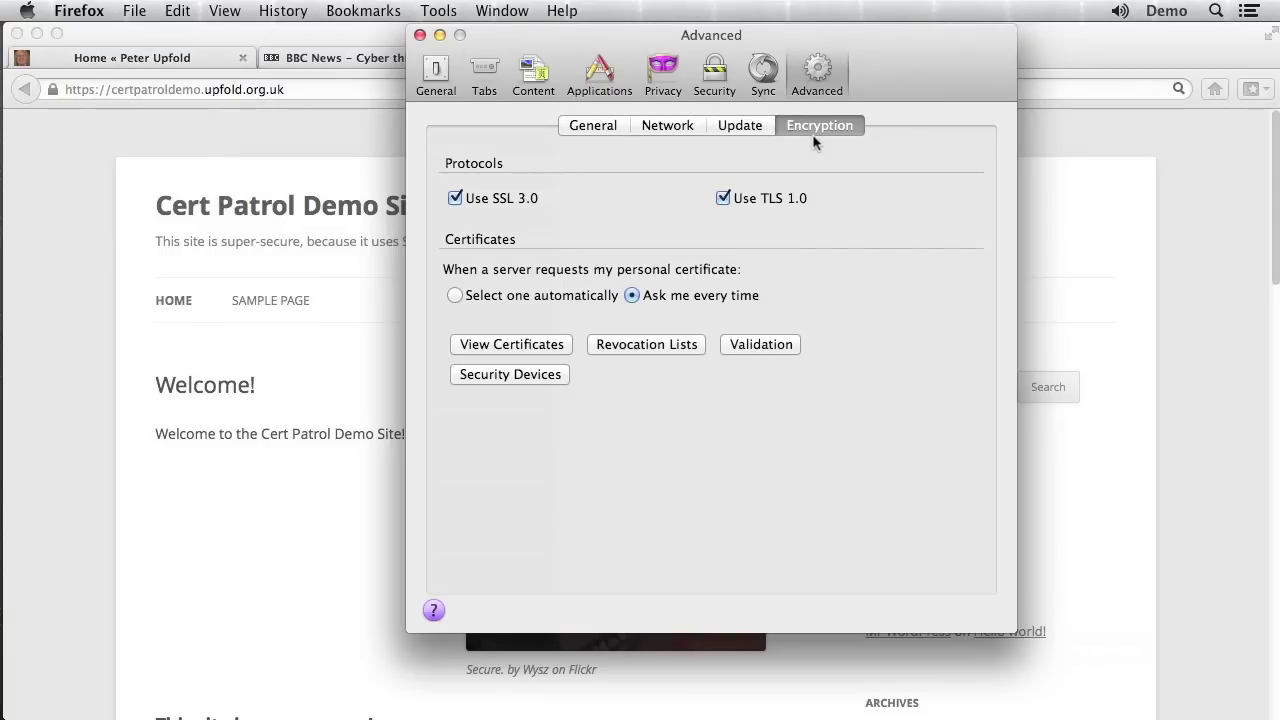
Open the list of certificate Authorities and scroll down to the GoodGuy CA entry
{"action": "left_click", "coordinate": [522, 344]}
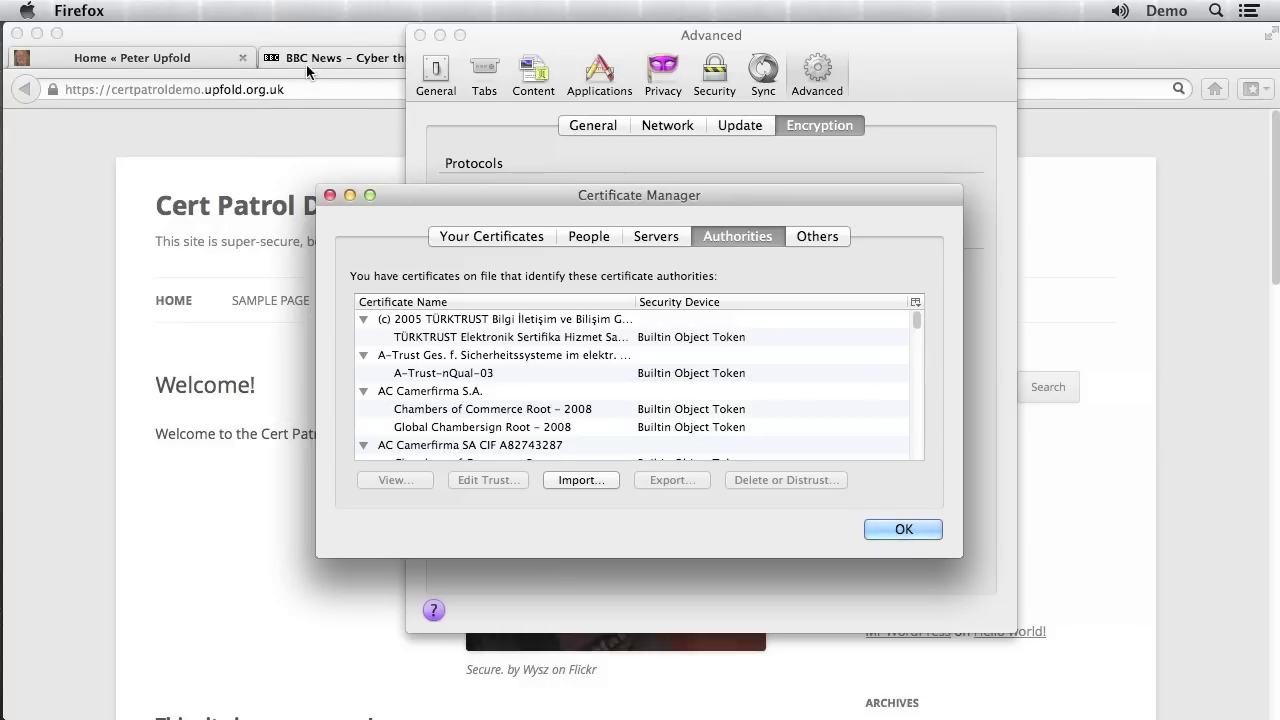
{"action": "scroll", "coordinate": [520, 419], "scroll_direction": "down", "scroll_amount": 1}
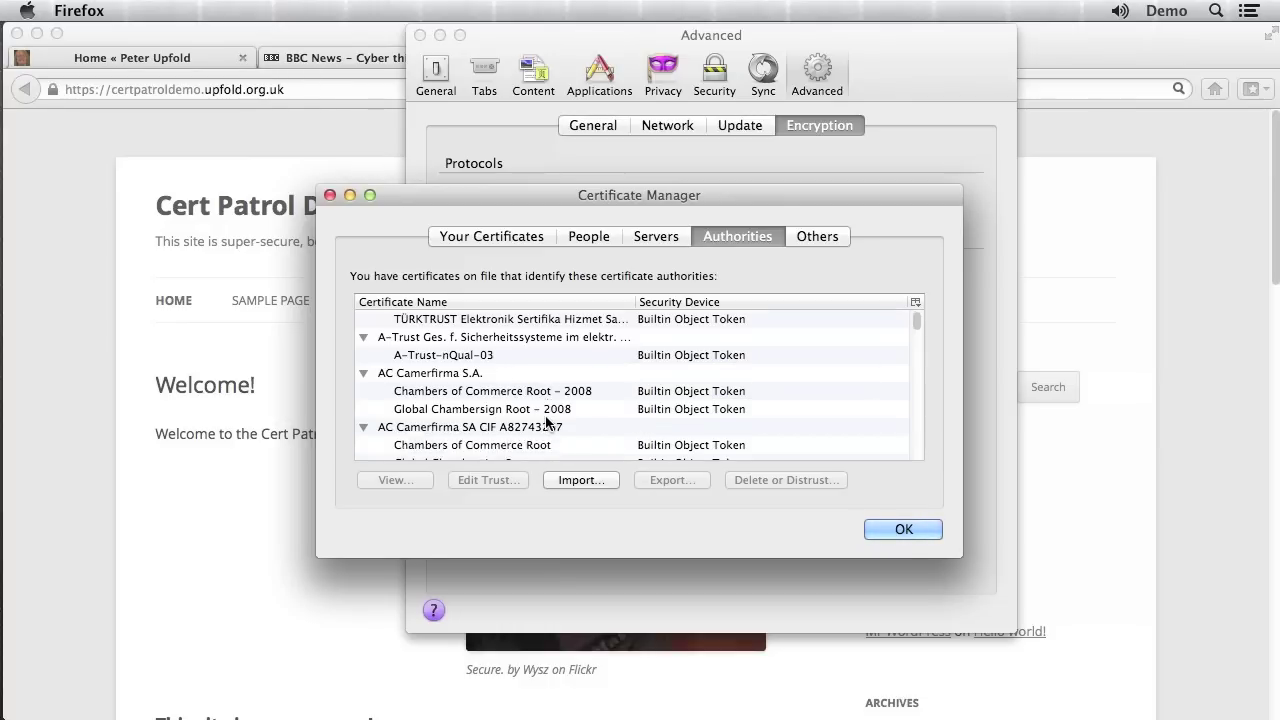
{"action": "scroll", "coordinate": [525, 420], "scroll_direction": "down", "scroll_amount": 2}
{"action": "scroll", "coordinate": [535, 421], "scroll_direction": "down", "scroll_amount": 5}
{"action": "scroll", "coordinate": [545, 423], "scroll_direction": "down", "scroll_amount": 5}
{"action": "scroll", "coordinate": [545, 423], "scroll_direction": "down", "scroll_amount": 5}
{"action": "scroll", "coordinate": [545, 423], "scroll_direction": "down", "scroll_amount": 4}
{"action": "scroll", "coordinate": [545, 423], "scroll_direction": "down", "scroll_amount": 4}
{"action": "scroll", "coordinate": [545, 423], "scroll_direction": "down", "scroll_amount": 1}
{"action": "scroll", "coordinate": [545, 423], "scroll_direction": "down", "scroll_amount": 1}
{"action": "scroll", "coordinate": [545, 423], "scroll_direction": "down", "scroll_amount": 3}
{"action": "scroll", "coordinate": [545, 423], "scroll_direction": "down", "scroll_amount": 5}
{"action": "scroll", "coordinate": [546, 421], "scroll_direction": "down", "scroll_amount": 1}
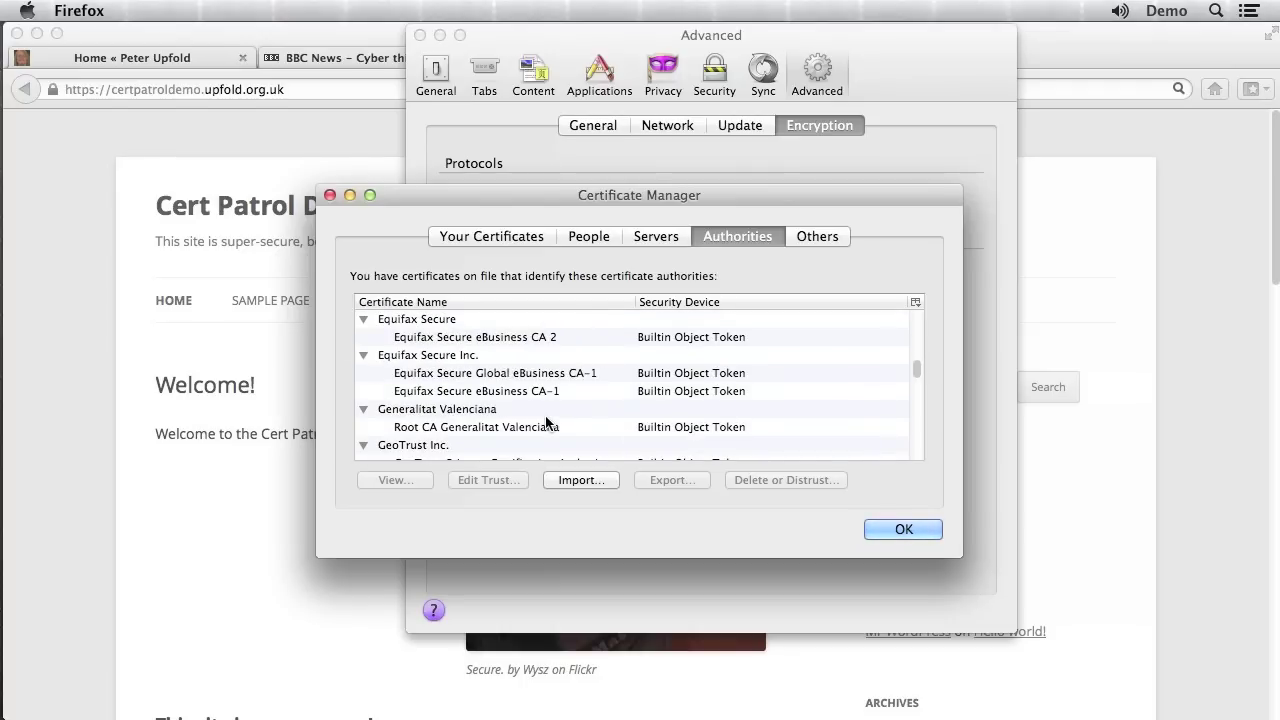
{"action": "scroll", "coordinate": [546, 421], "scroll_direction": "down", "scroll_amount": 5}
{"action": "scroll", "coordinate": [546, 421], "scroll_direction": "down", "scroll_amount": 4}
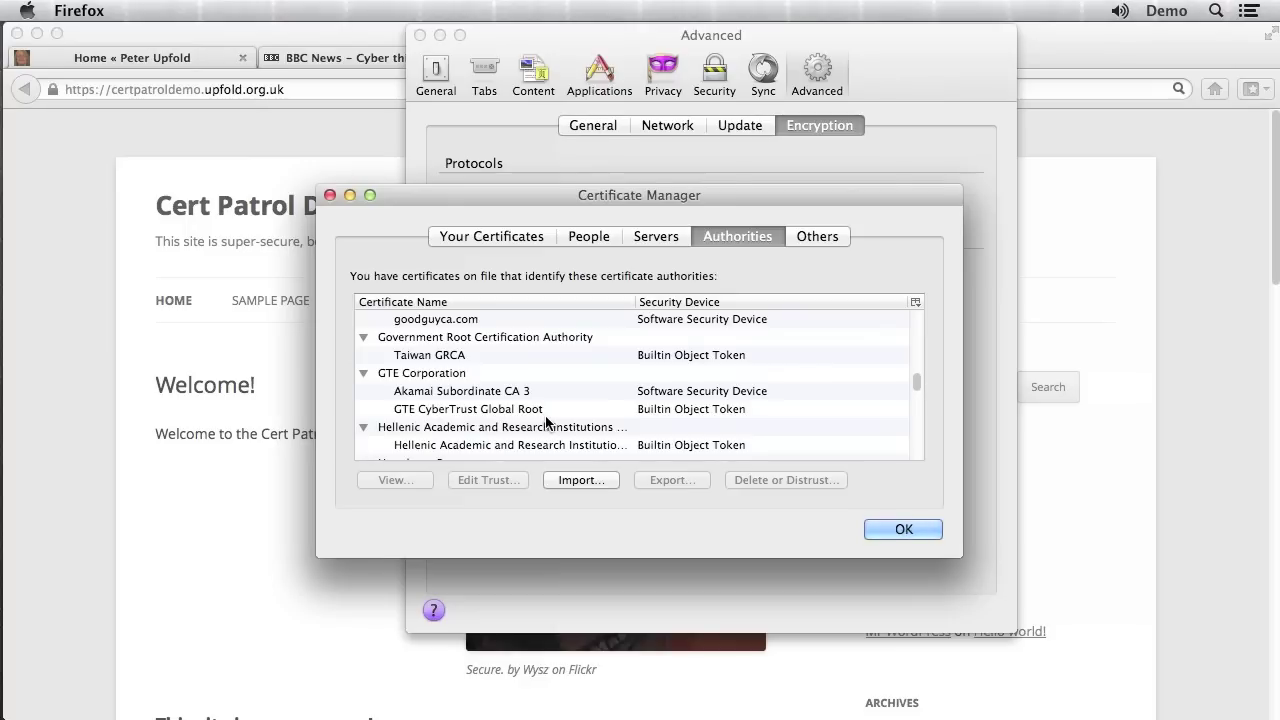
{"action": "scroll", "coordinate": [546, 421], "scroll_direction": "down", "scroll_amount": 1}
{"action": "scroll", "coordinate": [546, 421], "scroll_direction": "down", "scroll_amount": 2}
{"action": "scroll", "coordinate": [546, 421], "scroll_direction": "up", "scroll_amount": 4}
{"action": "scroll", "coordinate": [545, 415], "scroll_direction": "up", "scroll_amount": 3}
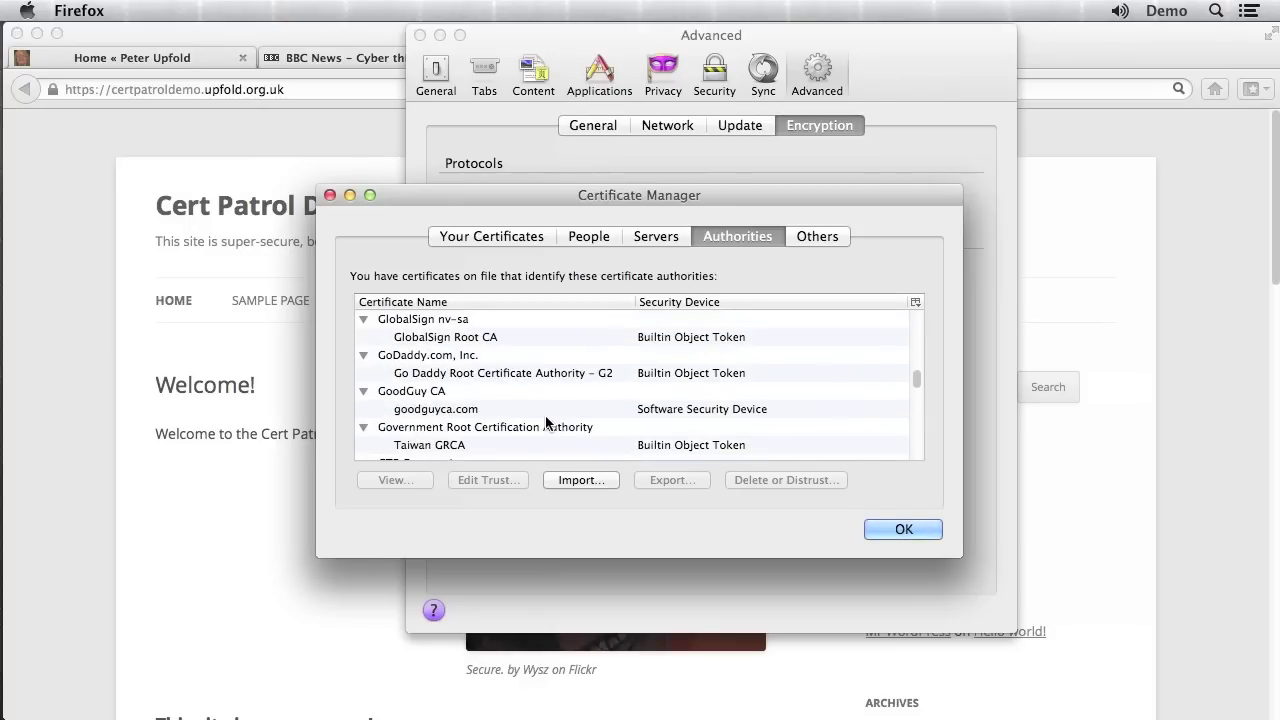
Select GoodGuy CA, then close the certificate manager and the Preferences window
{"action": "left_click", "coordinate": [421, 398]}
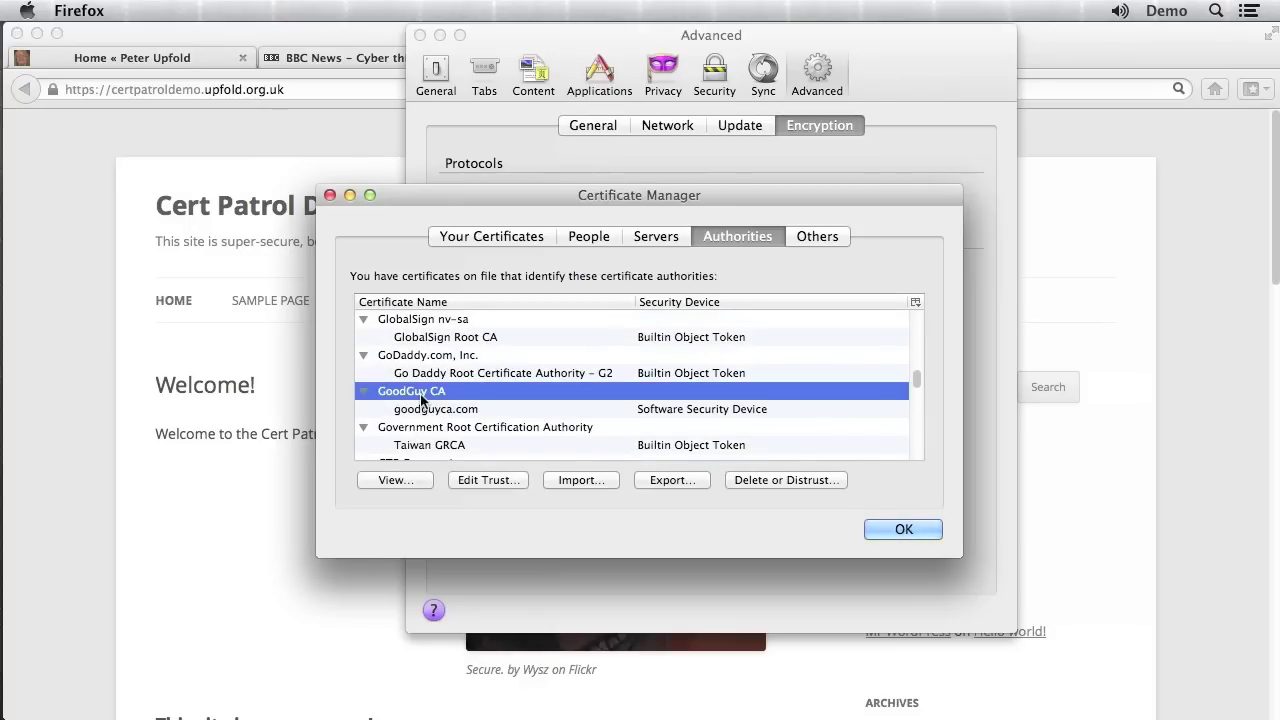
{"action": "left_click", "coordinate": [905, 531]}
{"action": "left_click", "coordinate": [420, 35]}
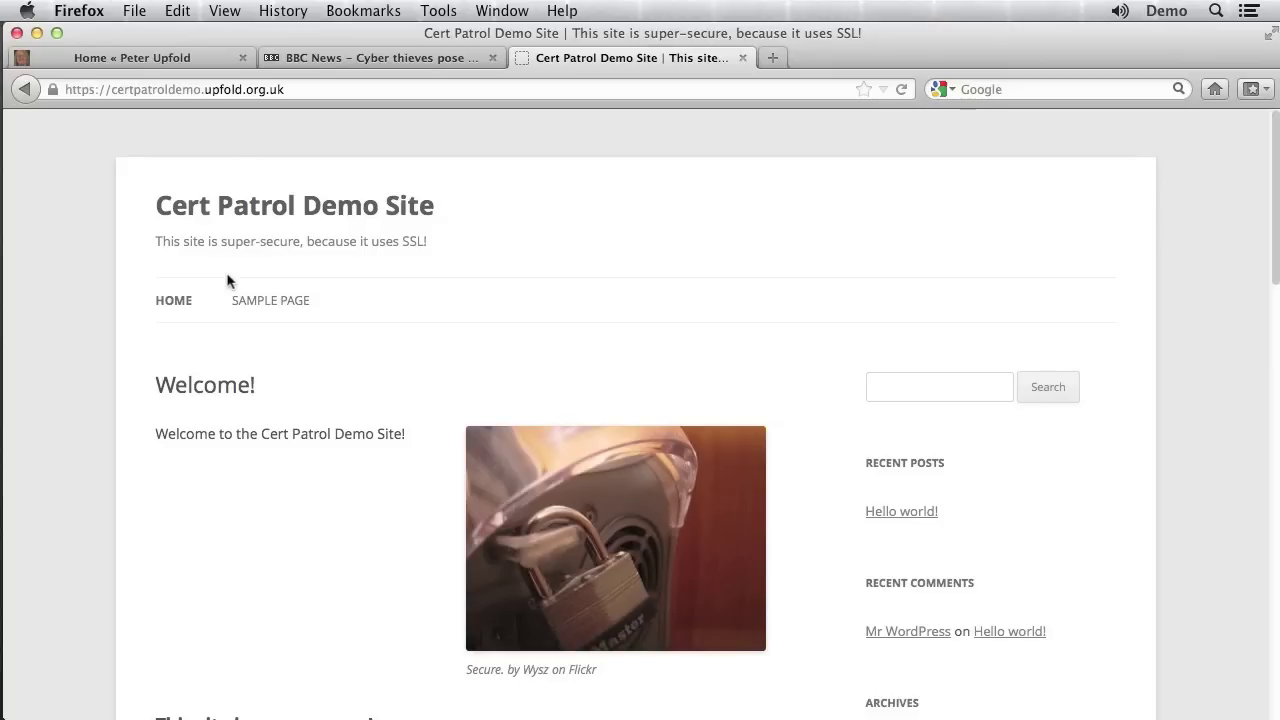
{"action": "left_click", "coordinate": [430, 57]}
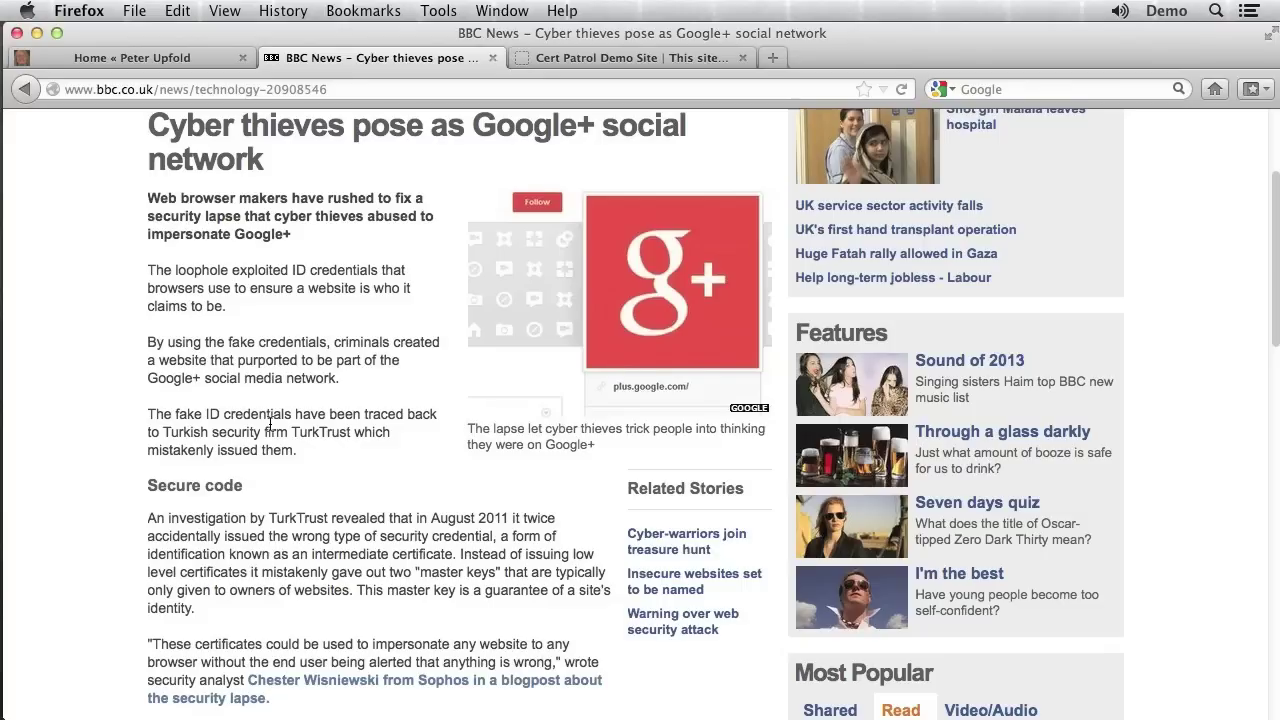
{"action": "left_click_drag", "start_coordinate": [292, 432], "coordinate": [348, 432]}
{"action": "left_click", "coordinate": [348, 432]}
{"action": "left_click", "coordinate": [620, 58]}
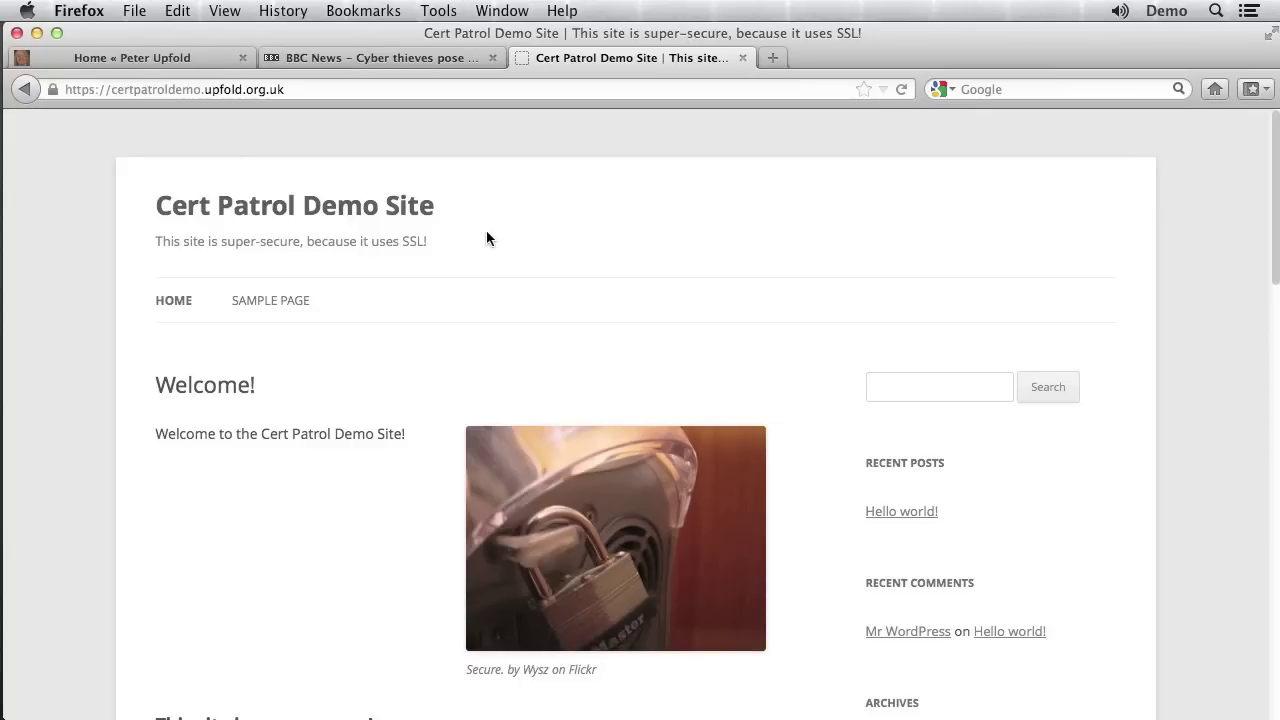
Close the demo site and BBC News tabs and go to the Firefox start page
{"action": "left_click", "coordinate": [742, 57]}
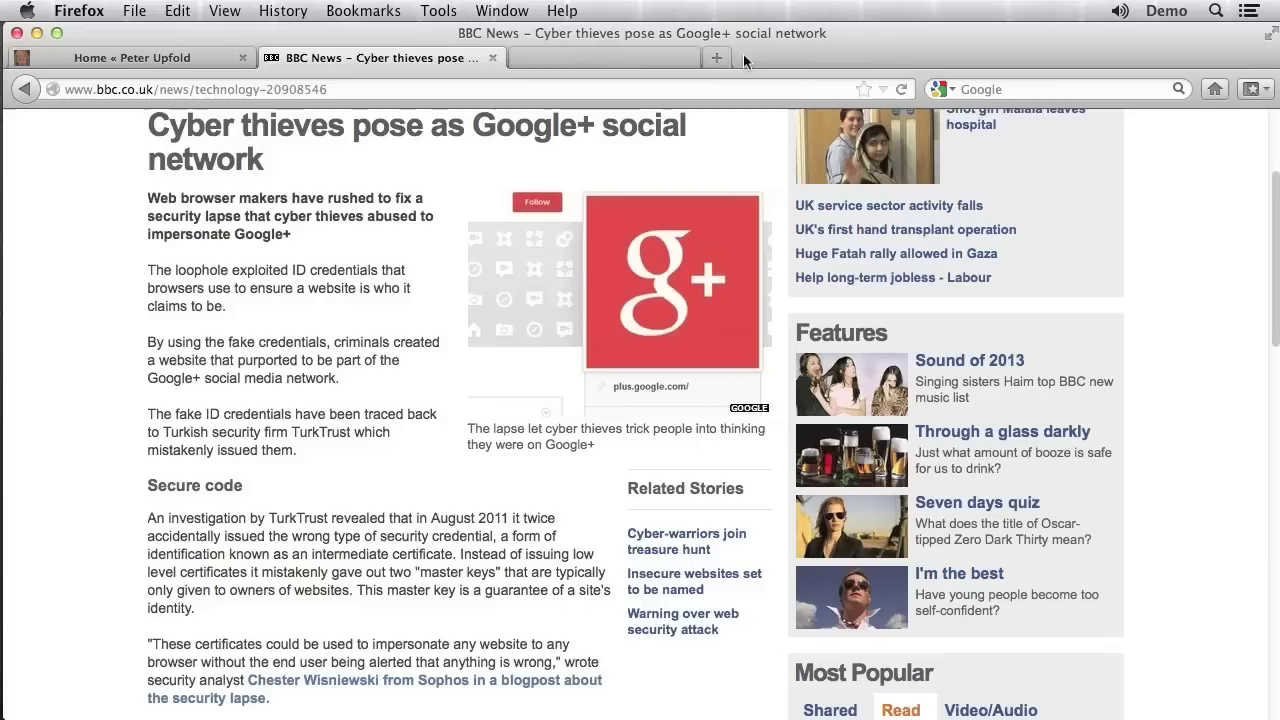
{"action": "left_click", "coordinate": [494, 58]}
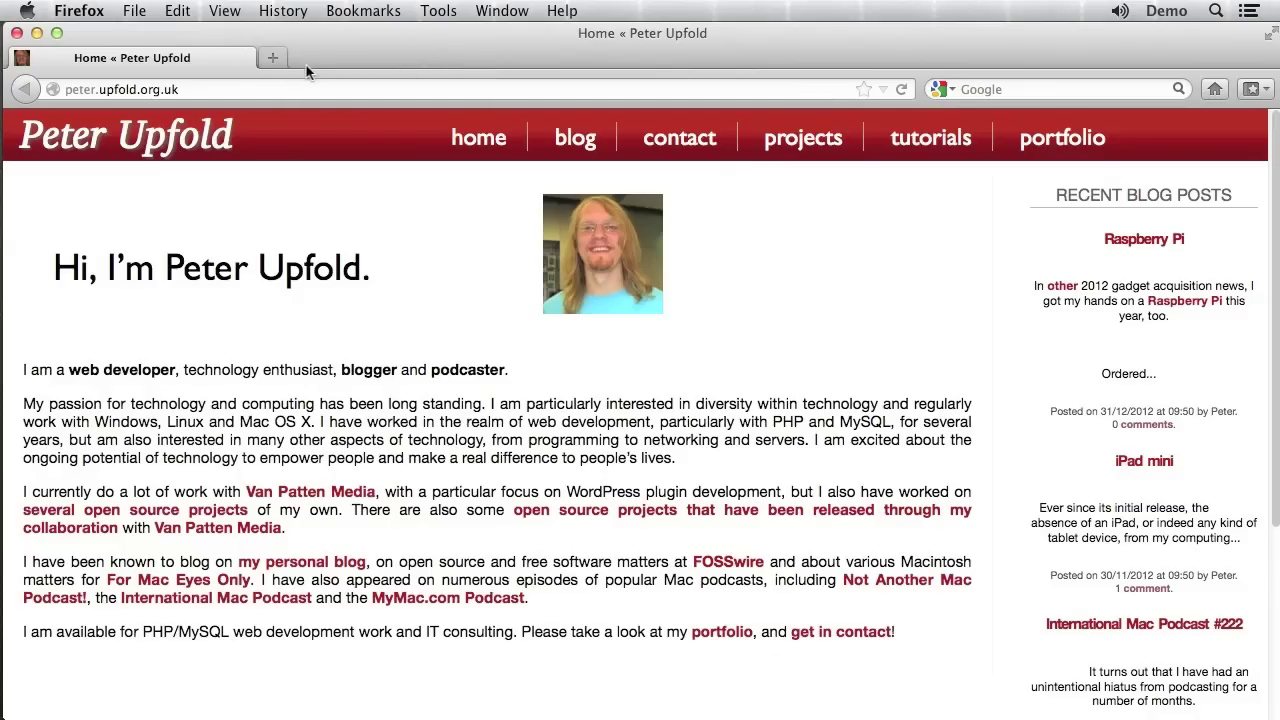
{"action": "left_click", "coordinate": [1212, 92]}
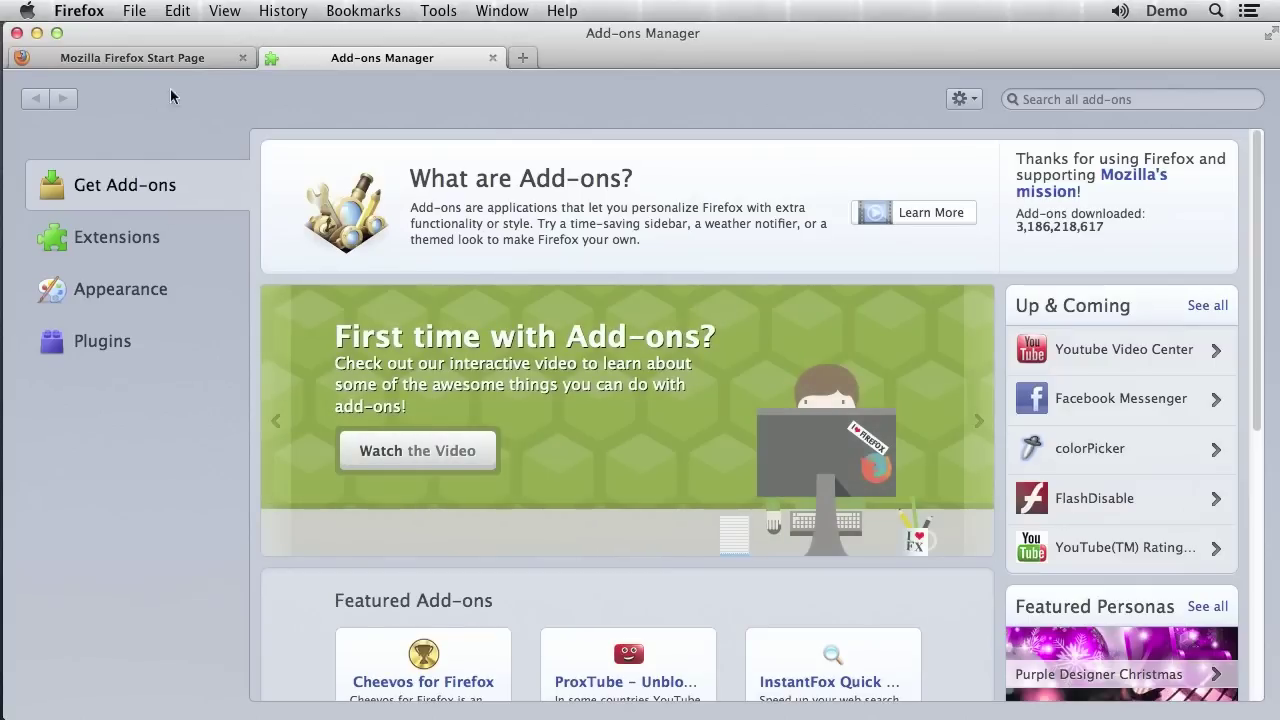
Search add-ons for 'certificate patrol', install Certificate Patrol, and restart Firefox
{"action": "left_click", "coordinate": [1095, 104]}
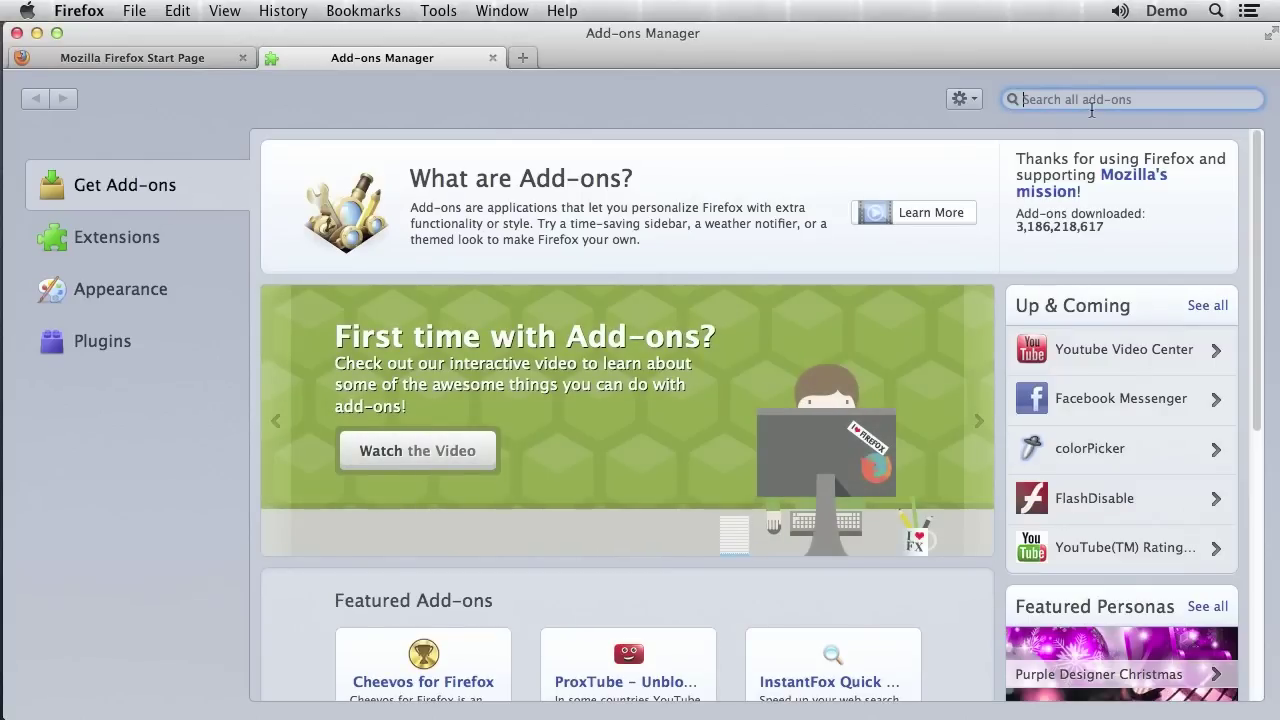
{"action": "type", "text": "certificate patrol"}
{"action": "key", "text": "Return"}
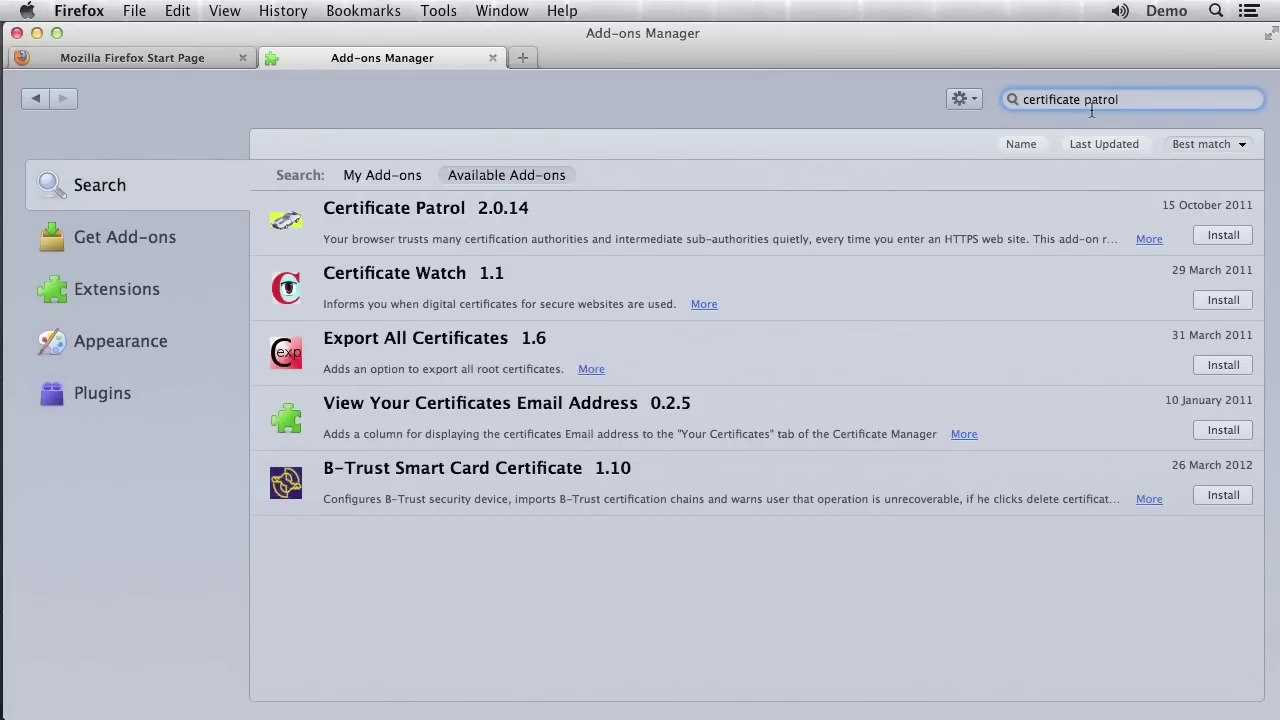
{"action": "left_click", "coordinate": [539, 237]}
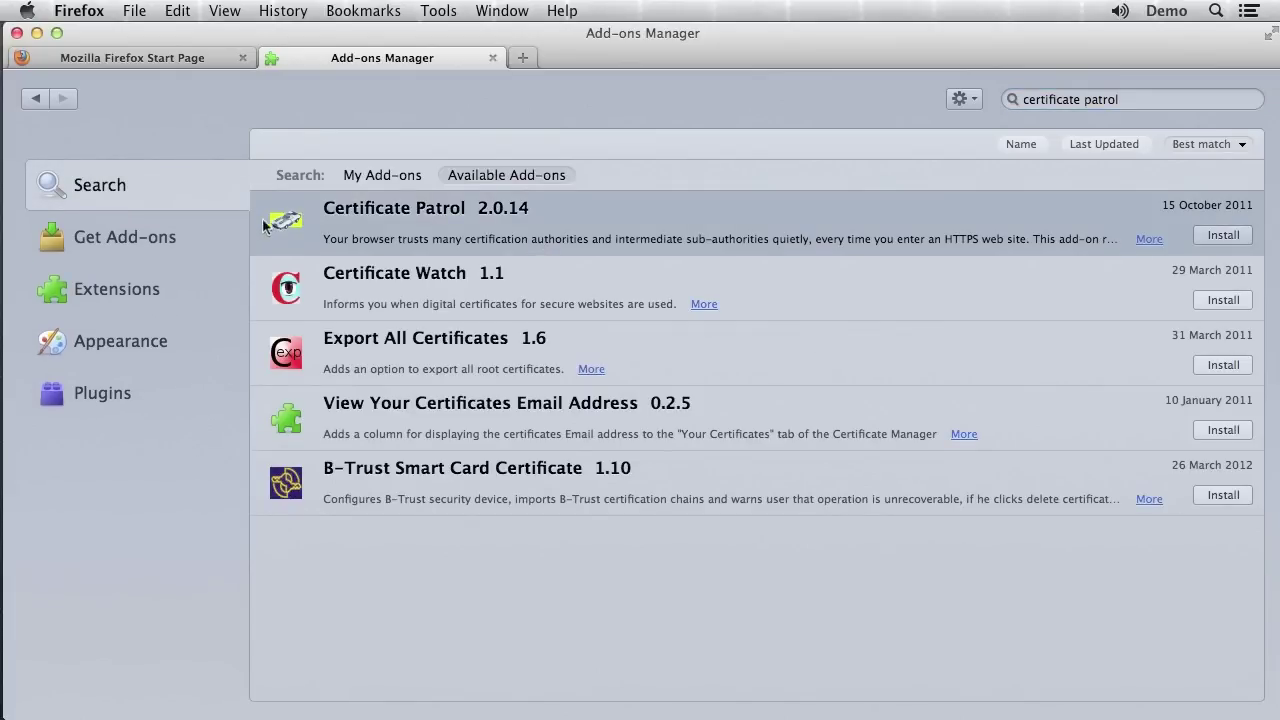
{"action": "left_click", "coordinate": [1223, 235]}
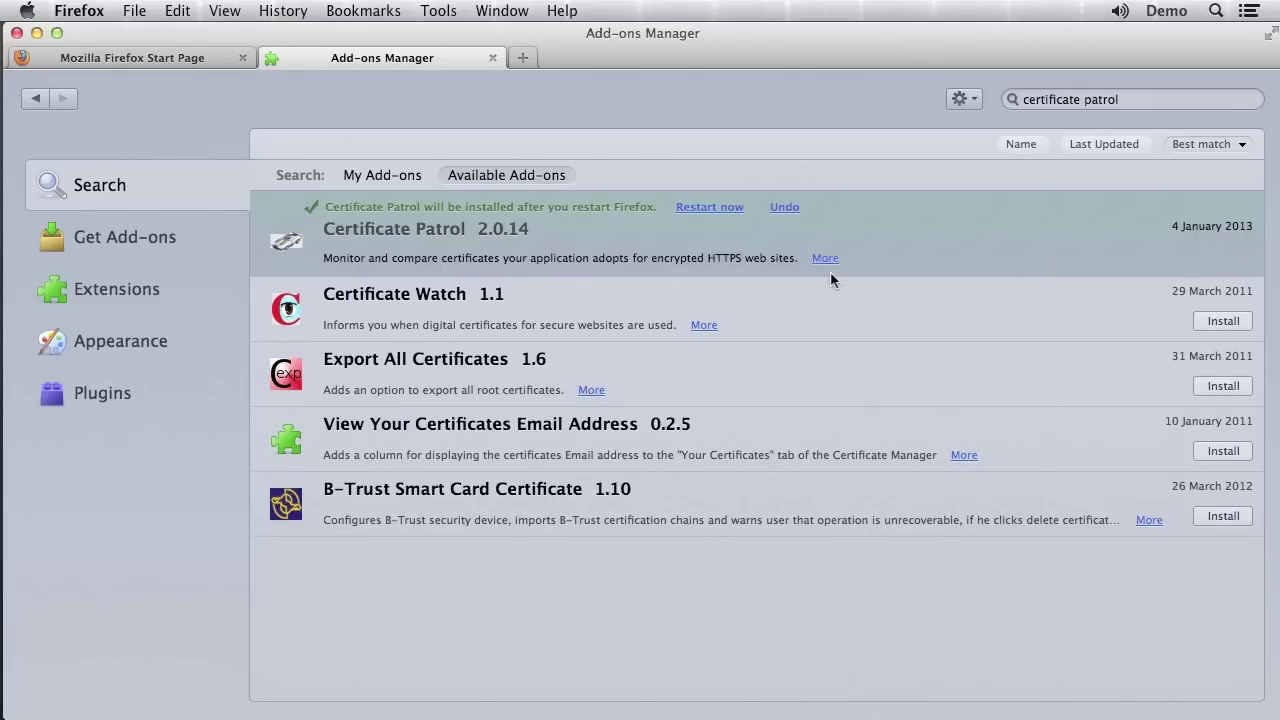
{"action": "left_click", "coordinate": [718, 208]}
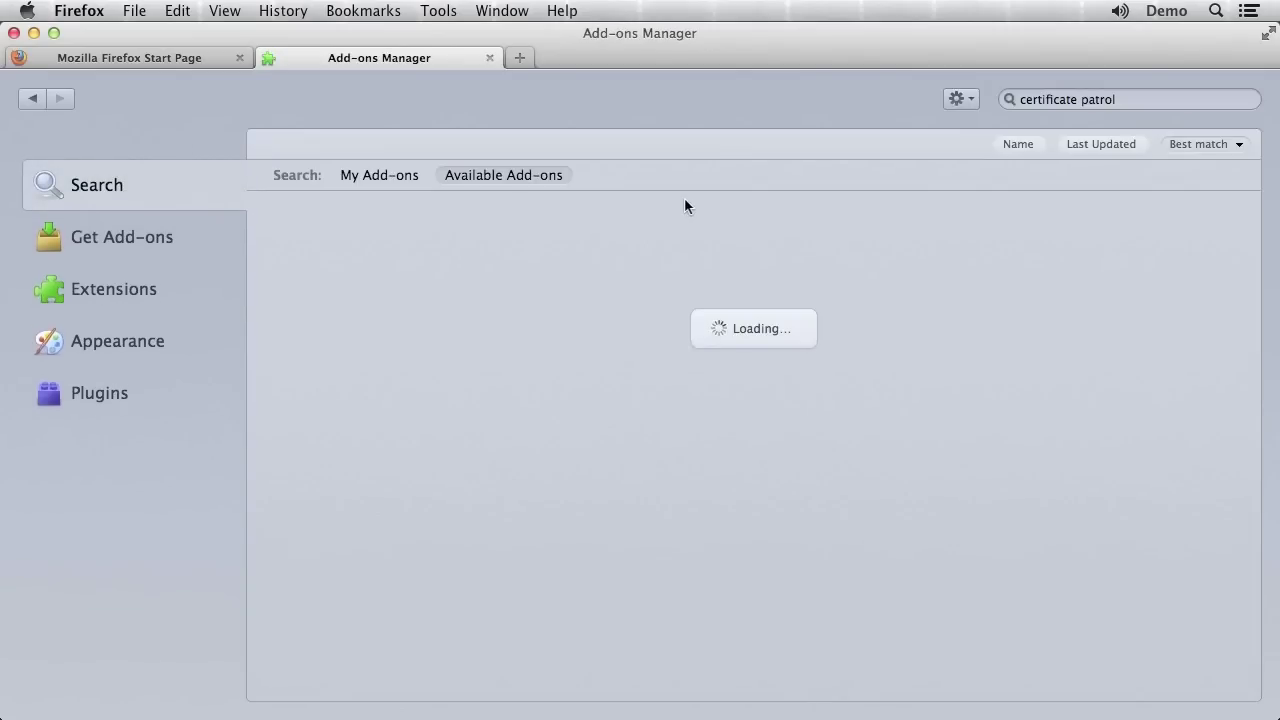
{"action": "left_click", "coordinate": [489, 59]}
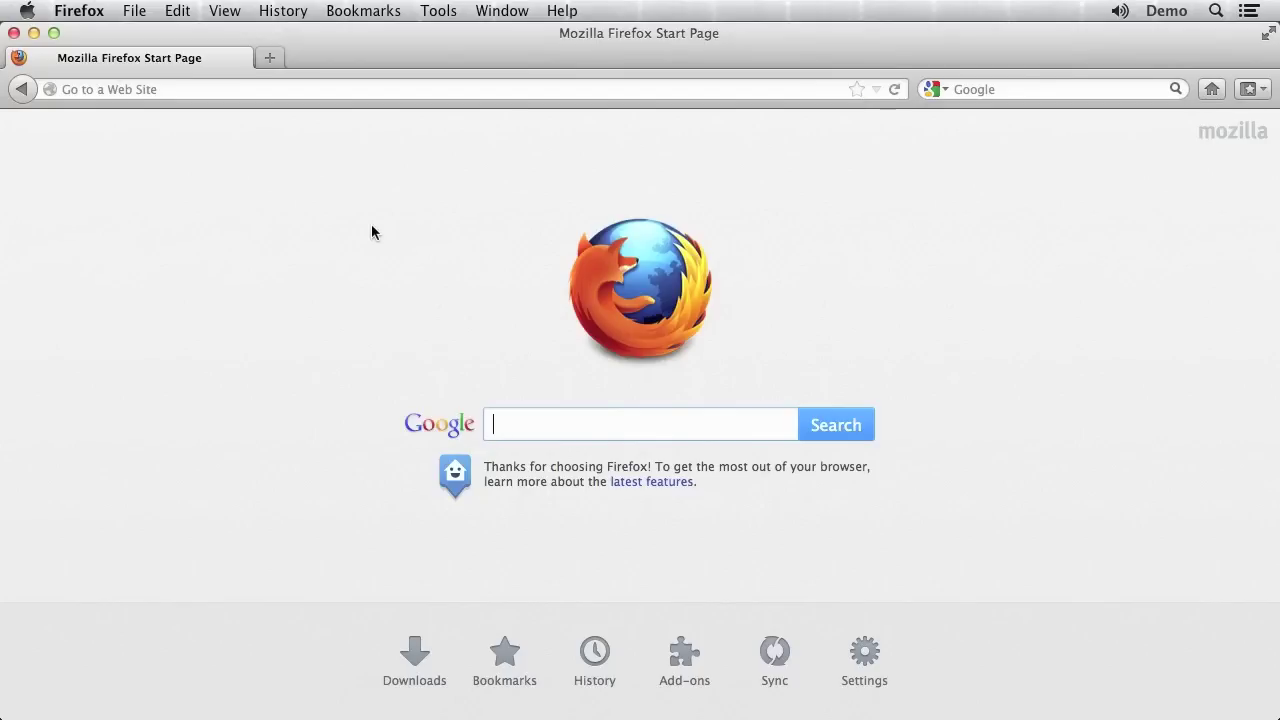
Load facebook.com from the address bar
{"action": "left_click", "coordinate": [143, 88]}
{"action": "type", "text": "facebook.com"}
{"action": "key", "text": "Return"}
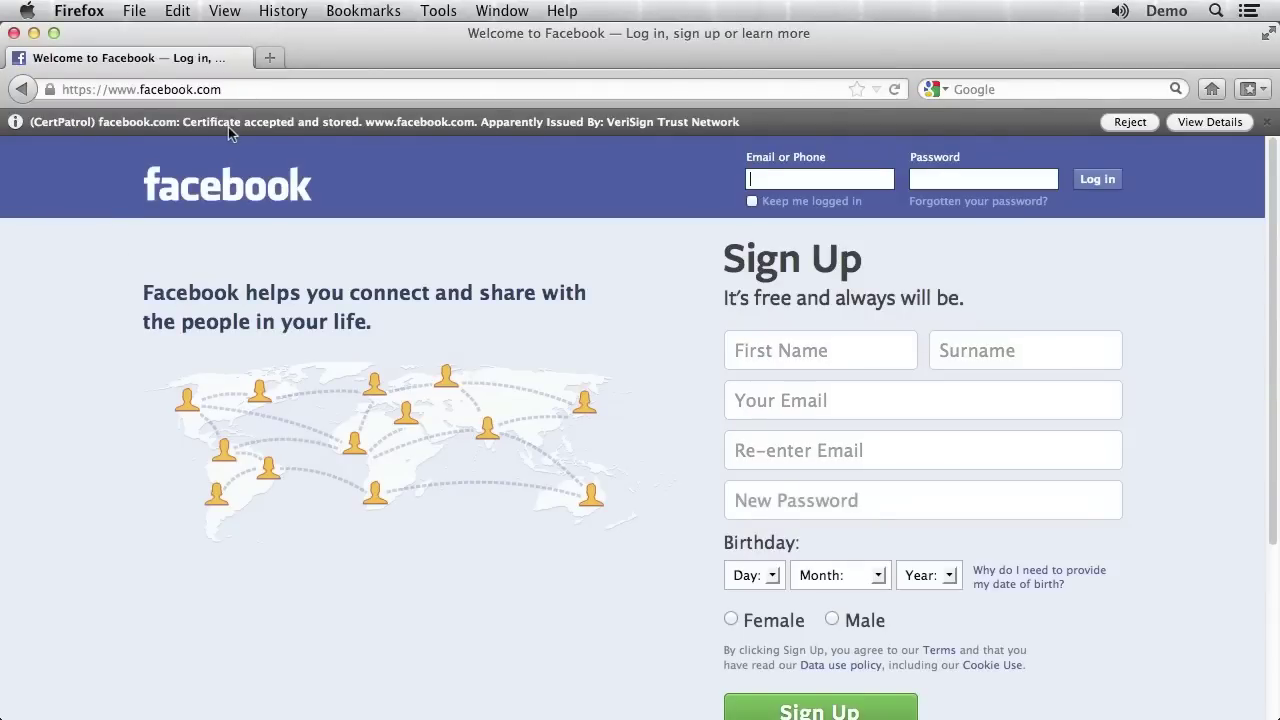
{"action": "left_click", "coordinate": [1208, 122]}
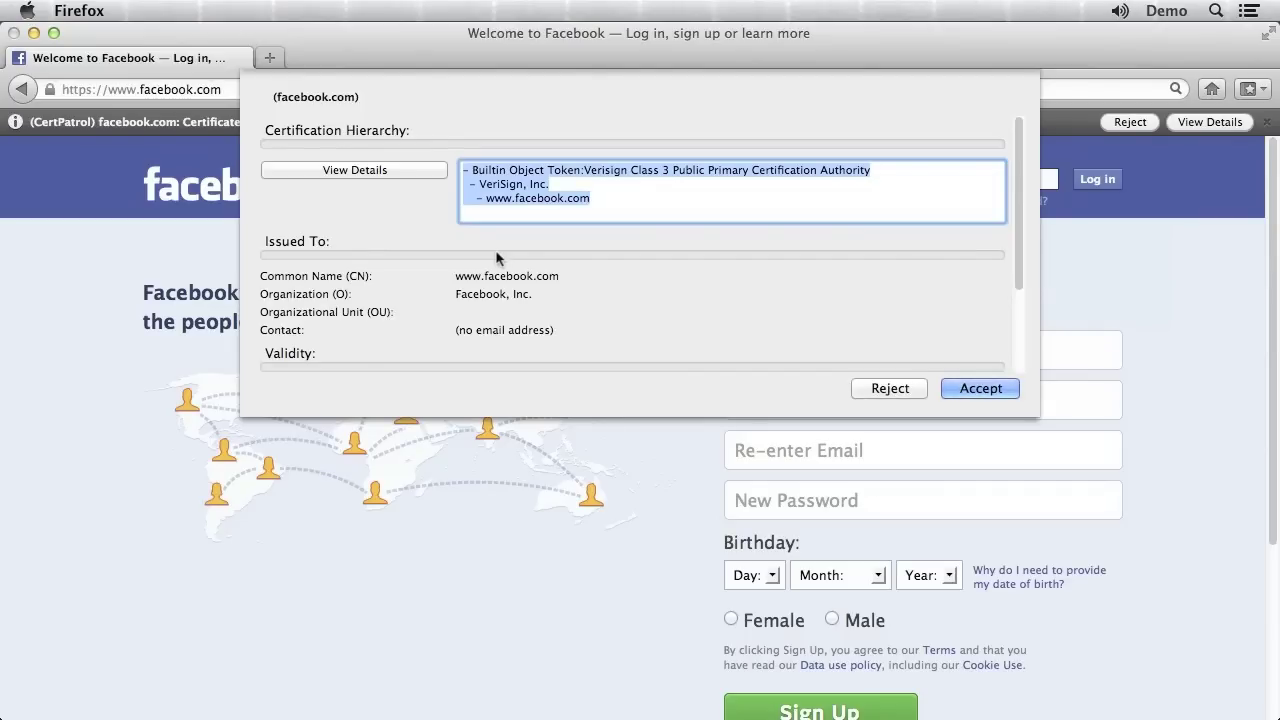
{"action": "left_click", "coordinate": [590, 169]}
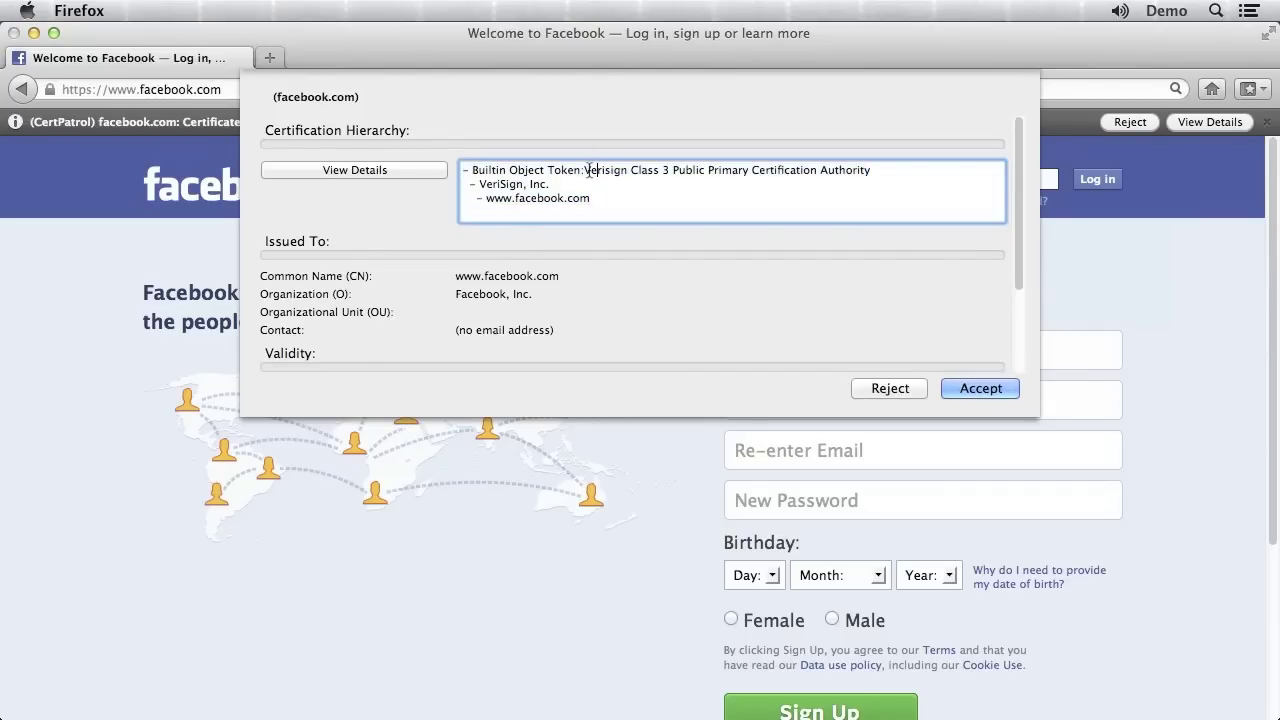
{"action": "left_click_drag", "start_coordinate": [585, 170], "coordinate": [628, 170]}
{"action": "left_click", "coordinate": [628, 170]}
{"action": "triple_click", "coordinate": [886, 170]}
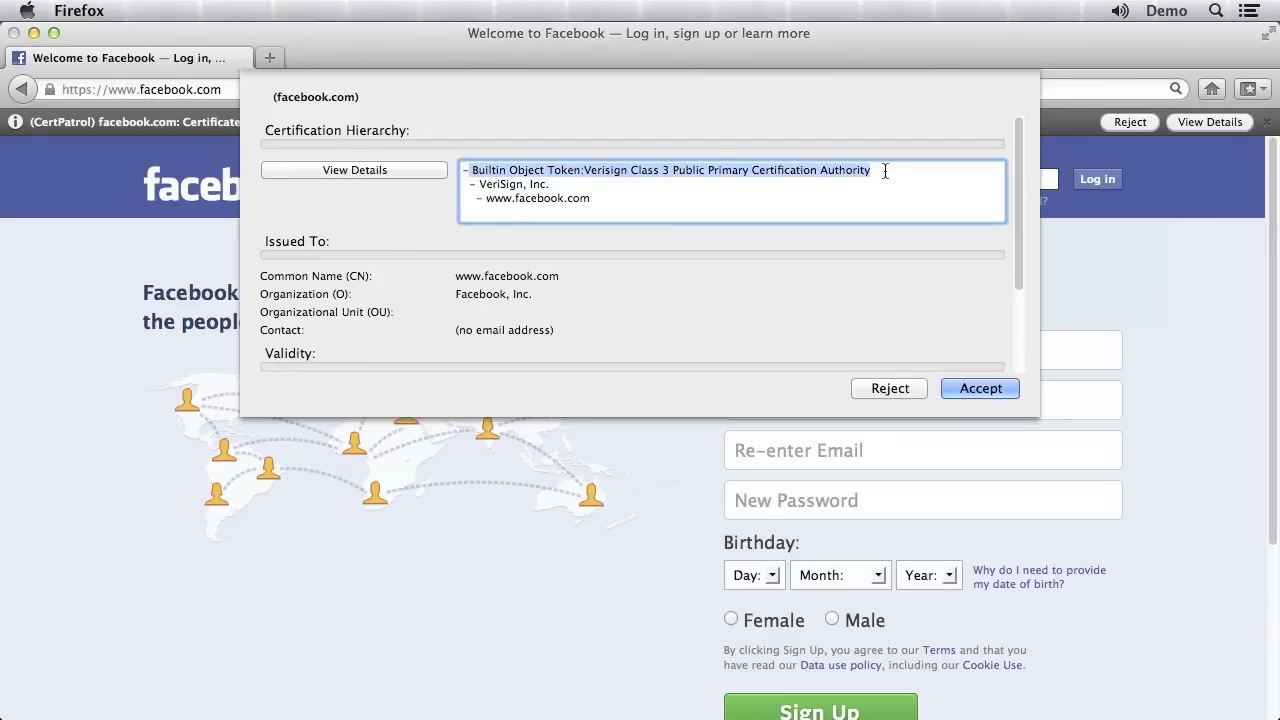
{"action": "left_click_drag", "start_coordinate": [478, 184], "coordinate": [559, 184]}
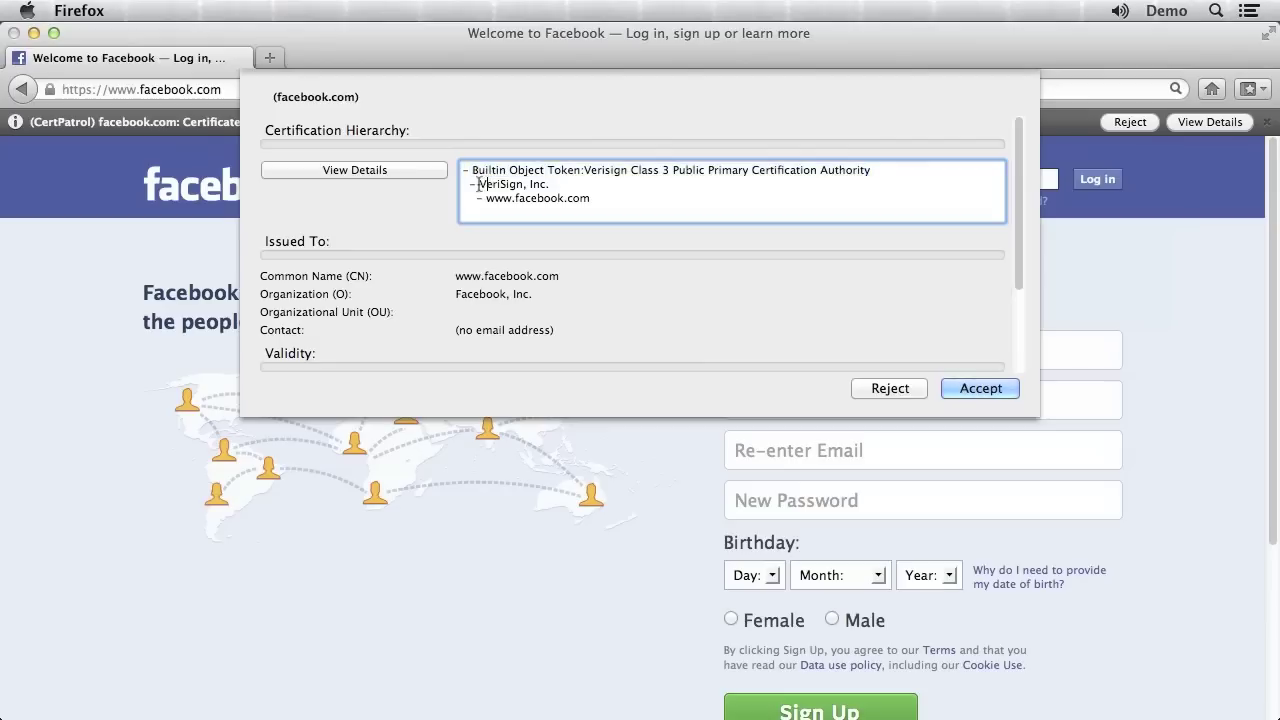
{"action": "left_click", "coordinate": [567, 185]}
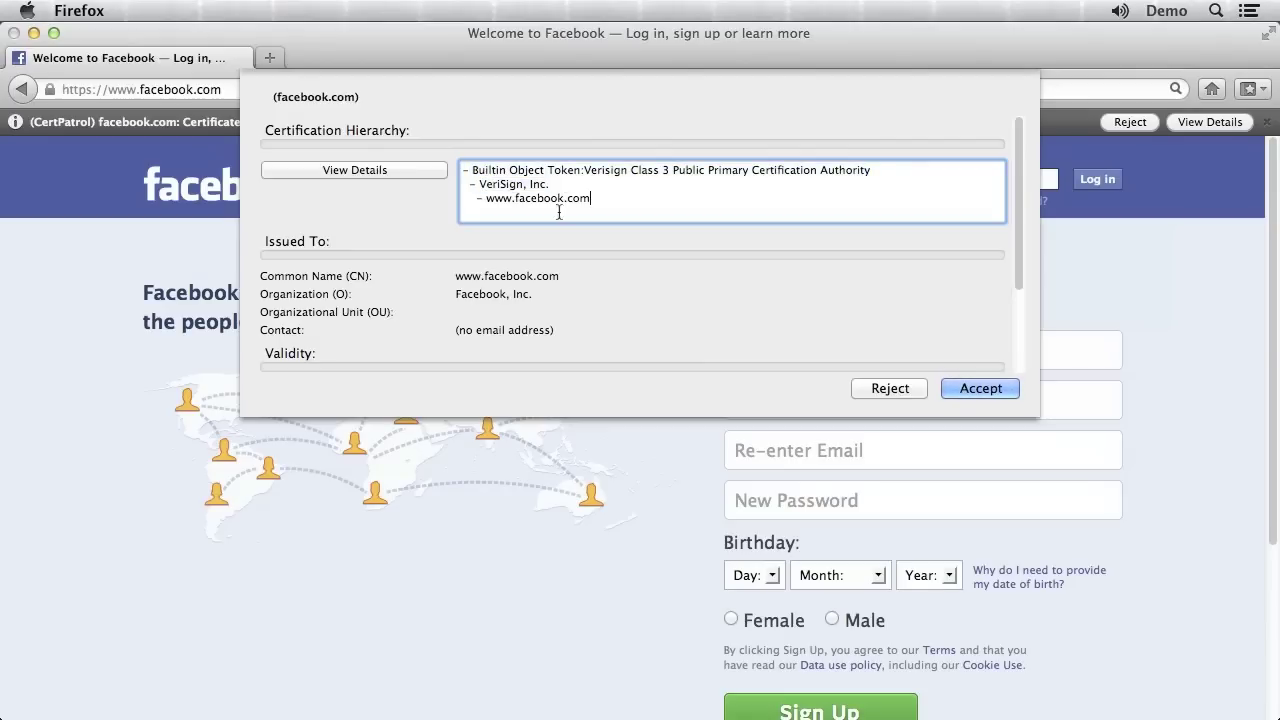
{"action": "left_click_drag", "start_coordinate": [484, 198], "coordinate": [616, 203]}
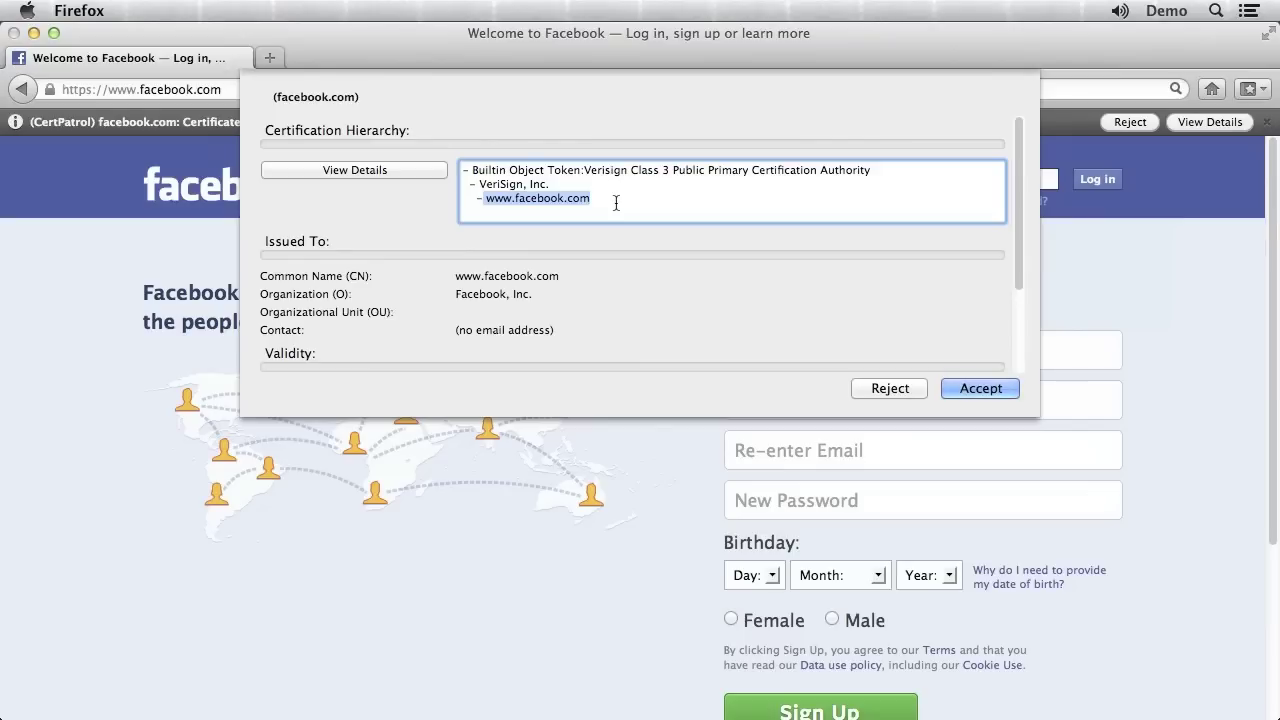
{"action": "left_click", "coordinate": [615, 203]}
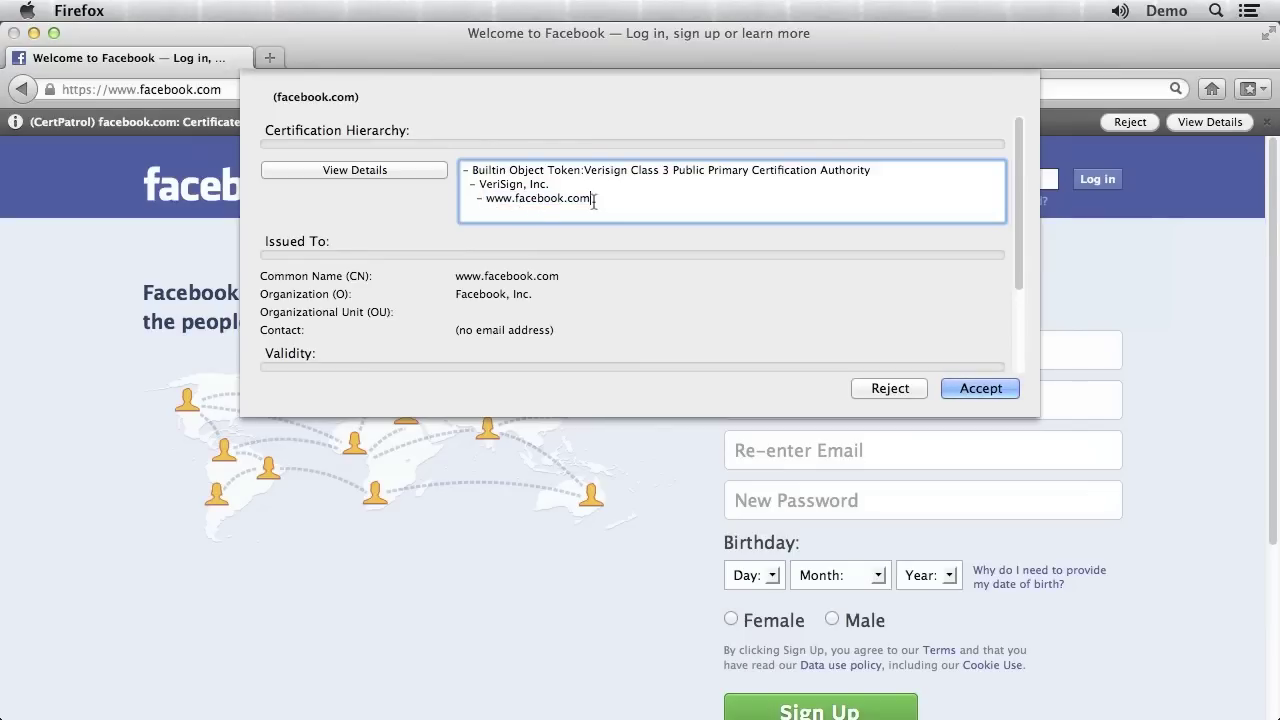
{"action": "left_click_drag", "start_coordinate": [478, 184], "coordinate": [552, 184]}
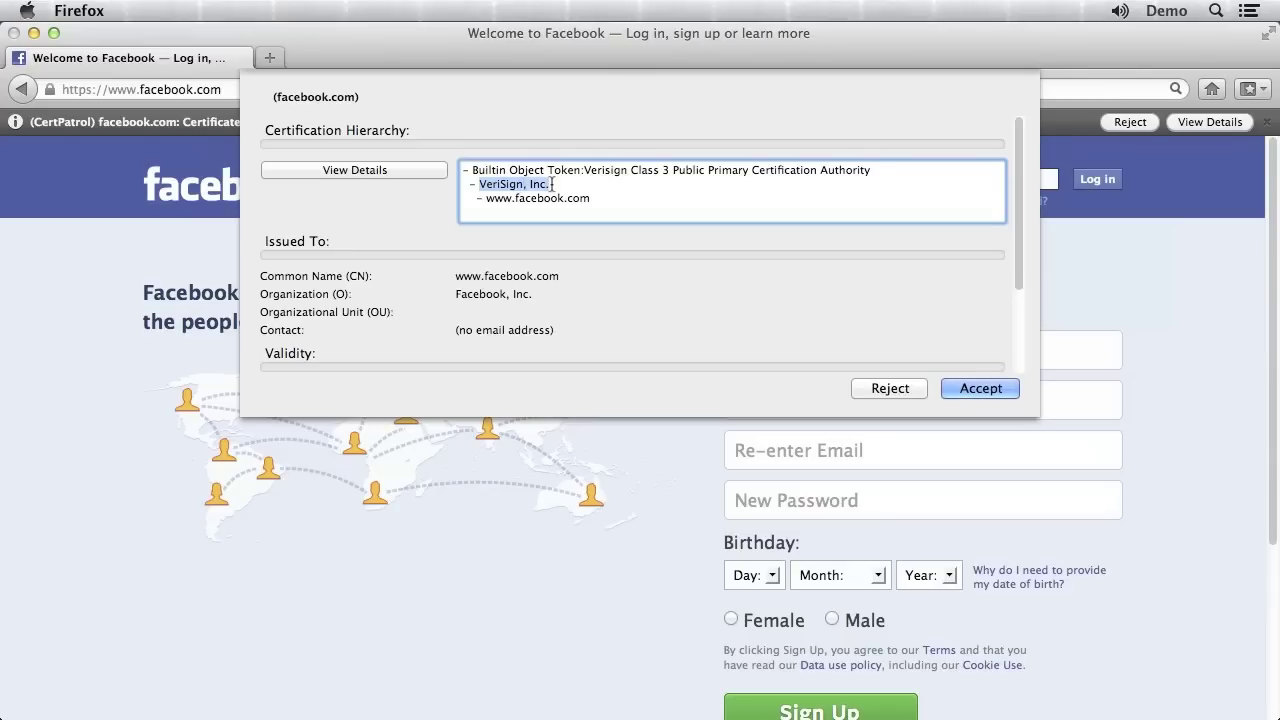
{"action": "left_click_drag", "start_coordinate": [472, 170], "coordinate": [903, 169]}
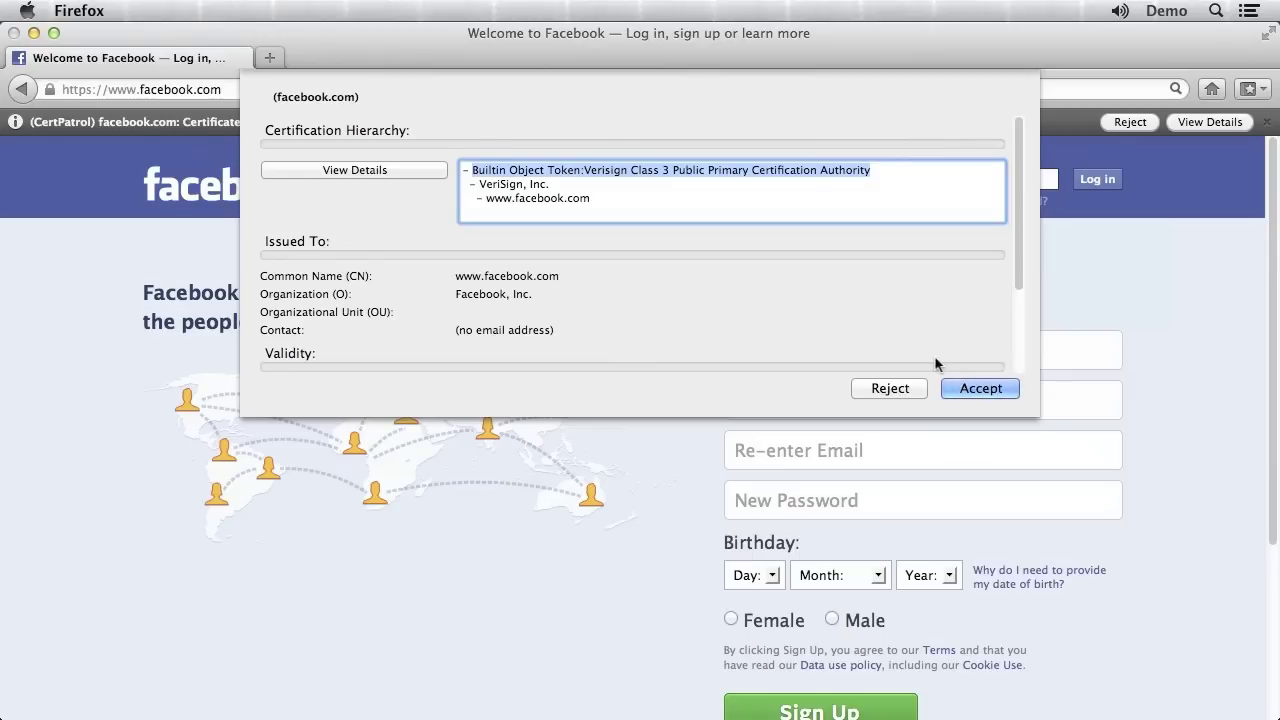
{"action": "left_click", "coordinate": [980, 391]}
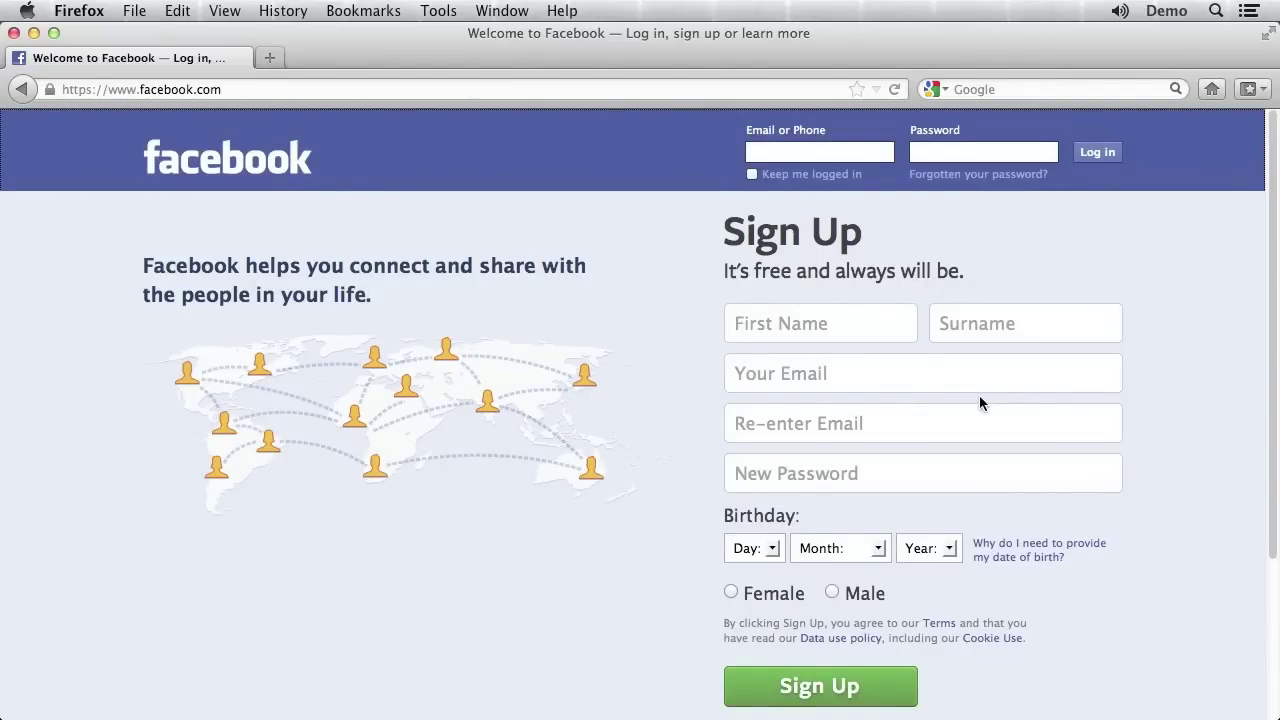
{"action": "key", "text": "super+w"}
{"action": "left_click", "coordinate": [135, 11]}
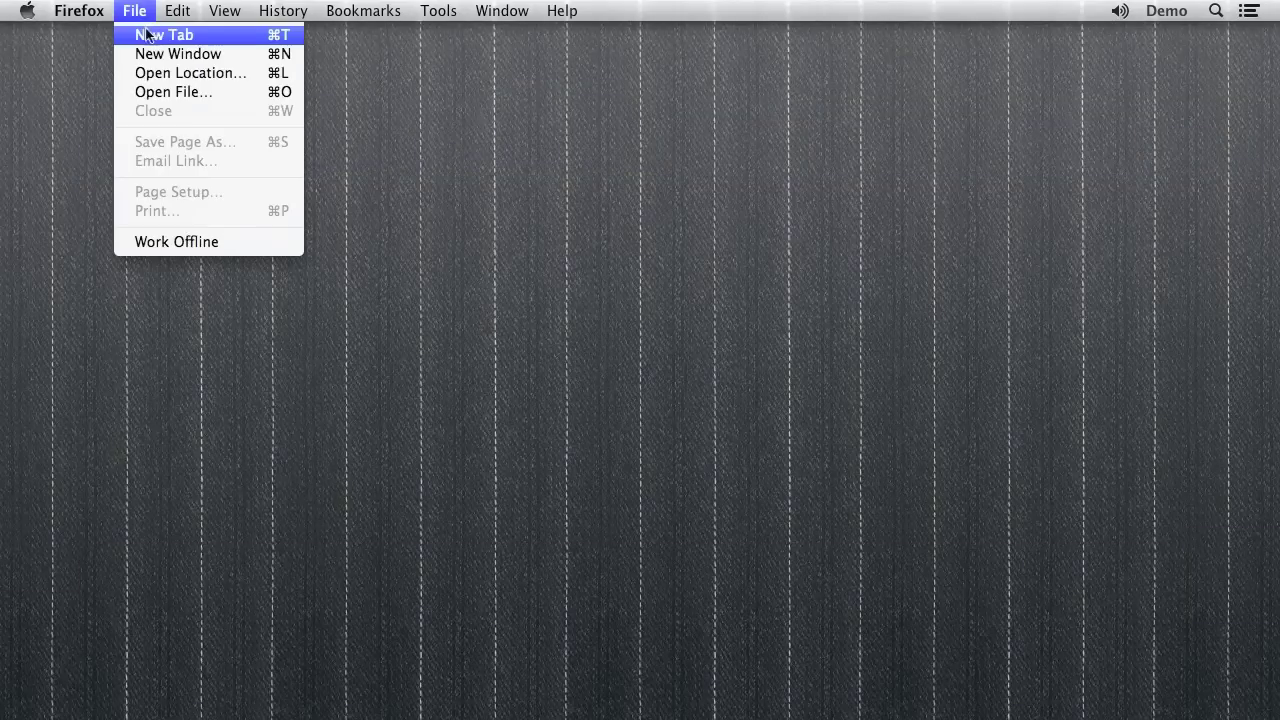
{"action": "left_click", "coordinate": [148, 53]}
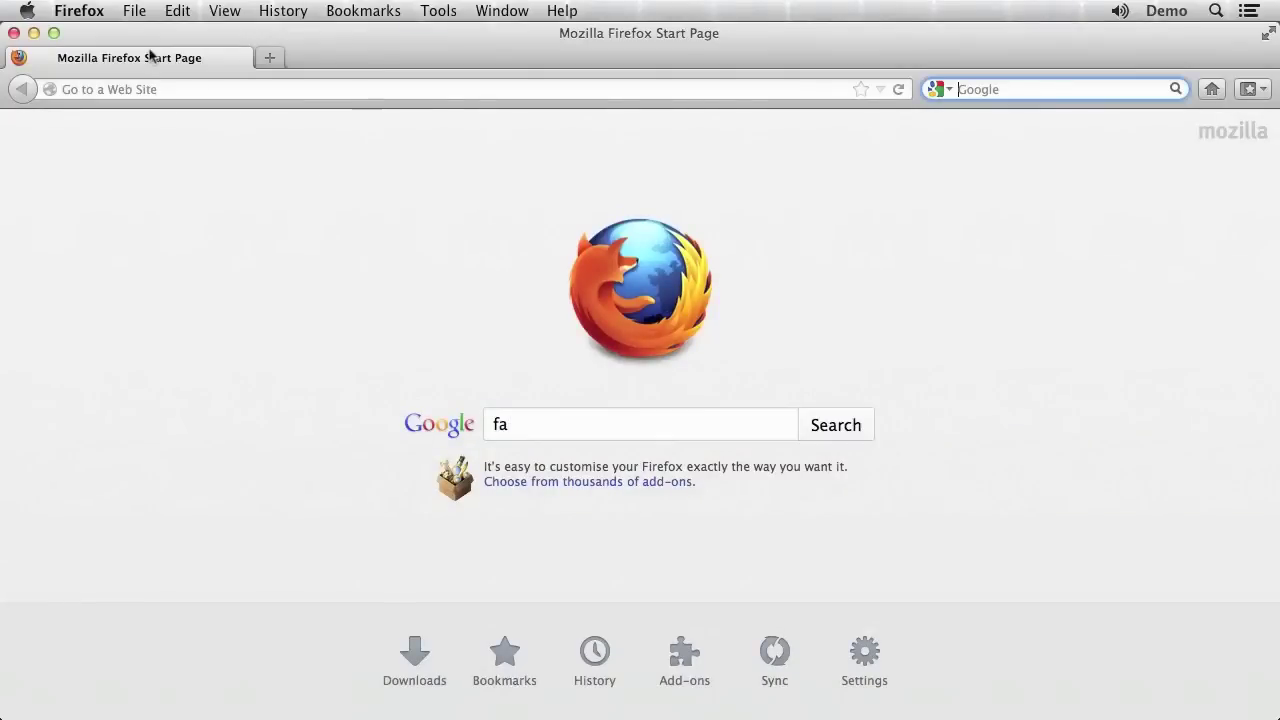
{"action": "key", "text": "super+l"}
{"action": "type", "text": "facebook.com"}
{"action": "key", "text": "Down"}
{"action": "key", "text": "Return"}
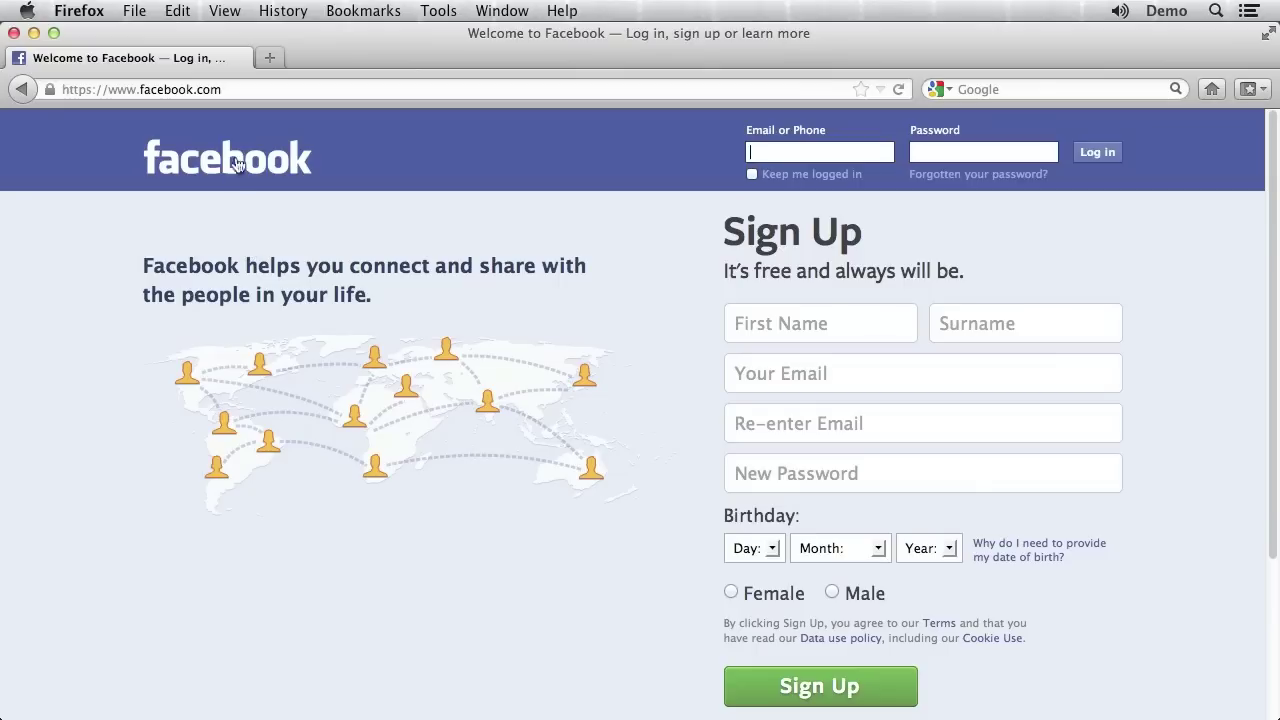
{"action": "left_click", "coordinate": [224, 87]}
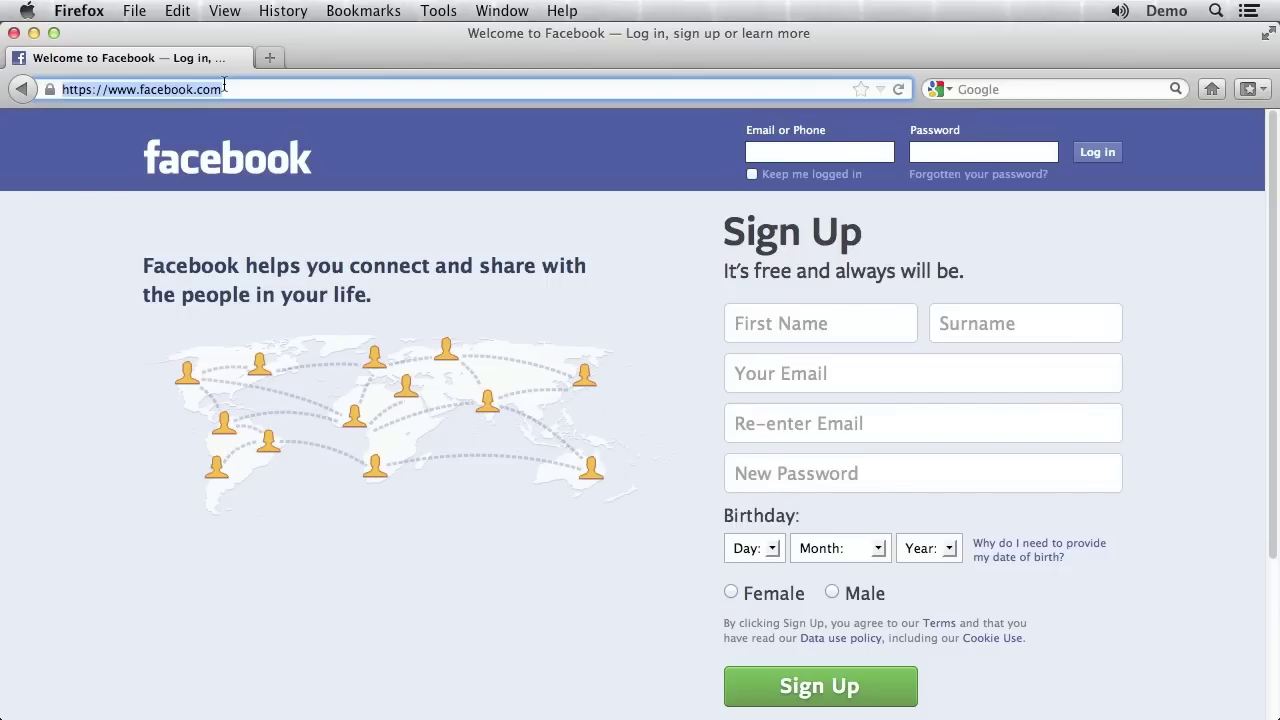
Load certpatroldemo.upfold.org.uk in the address bar
{"action": "type", "text": "certpatroldemo.upfold.org.uk/"}
{"action": "key", "text": "Down"}
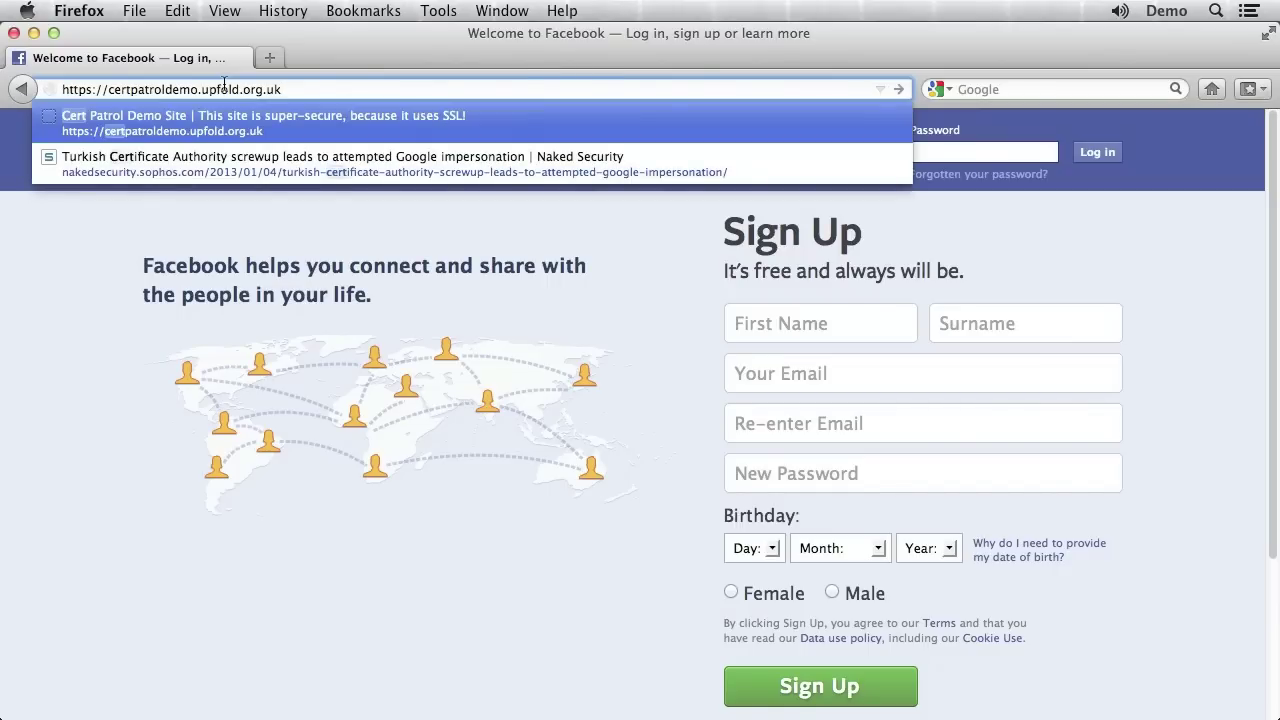
{"action": "key", "text": "Return"}
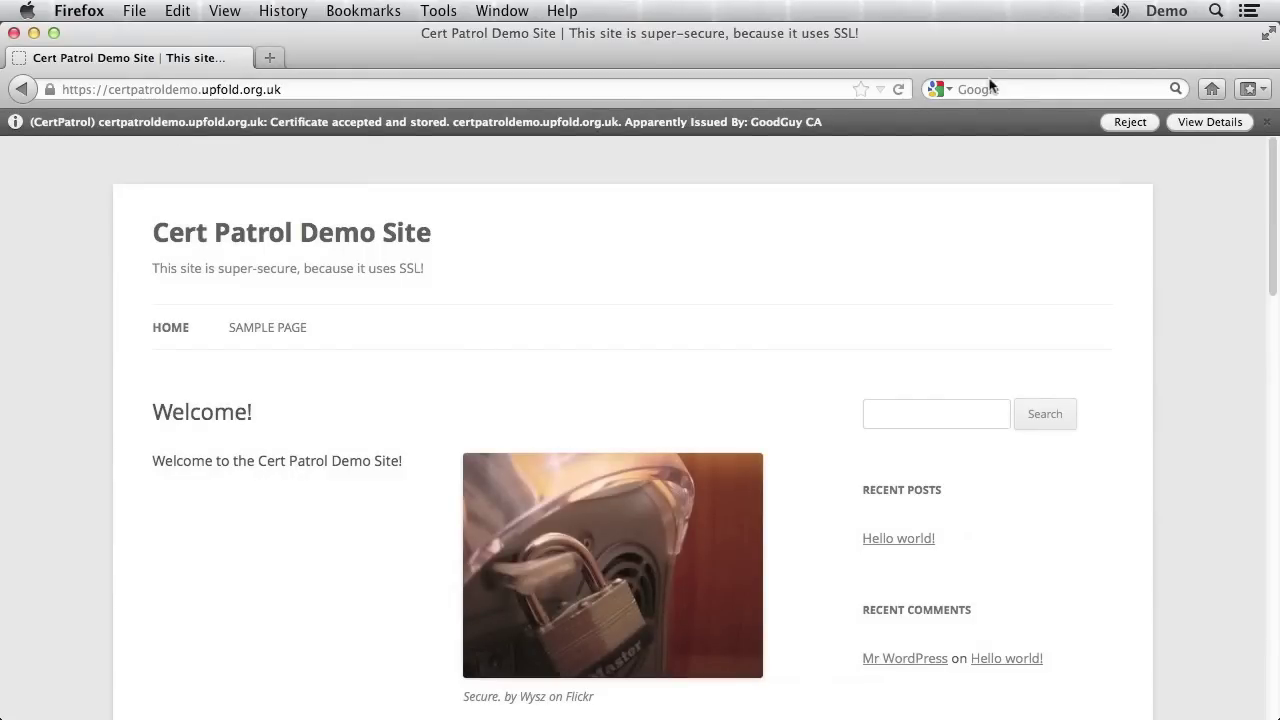
Review the demo site's certificate hierarchy issued by goodguyca.com and accept the certificate
{"action": "left_click", "coordinate": [1209, 129]}
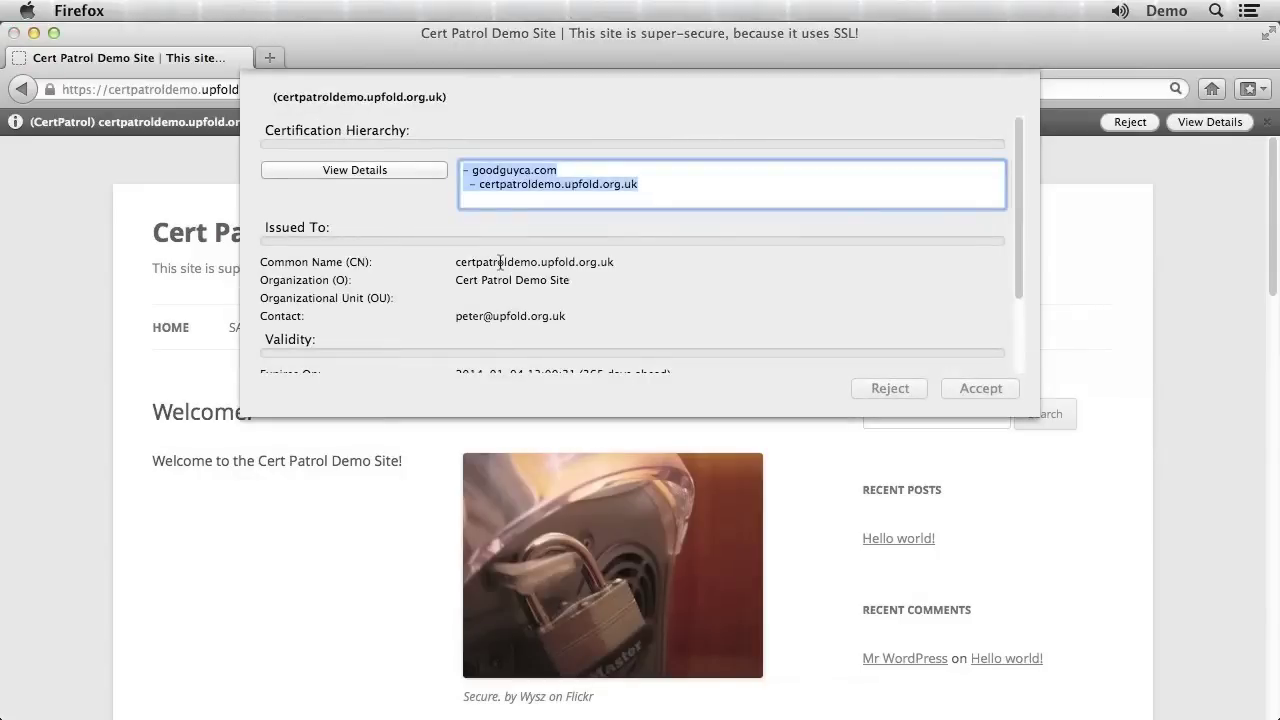
{"action": "left_click", "coordinate": [480, 192]}
{"action": "left_click_drag", "start_coordinate": [478, 190], "coordinate": [654, 188]}
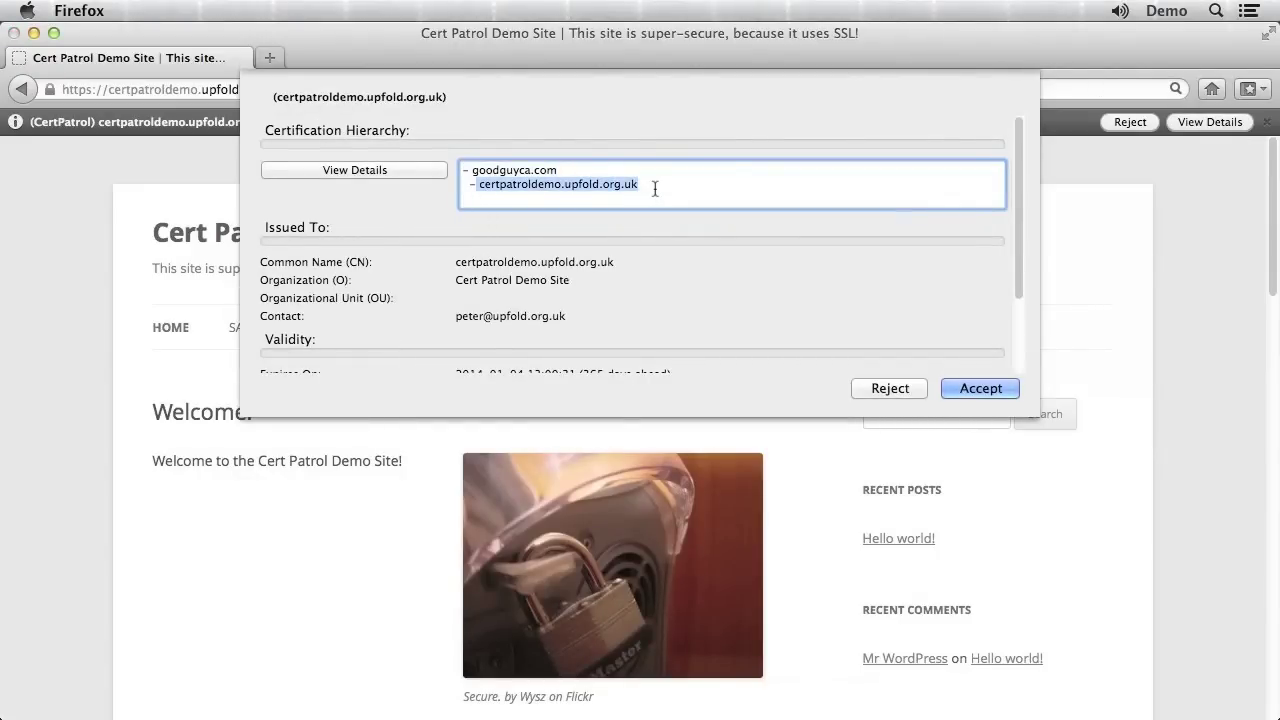
{"action": "left_click", "coordinate": [614, 186]}
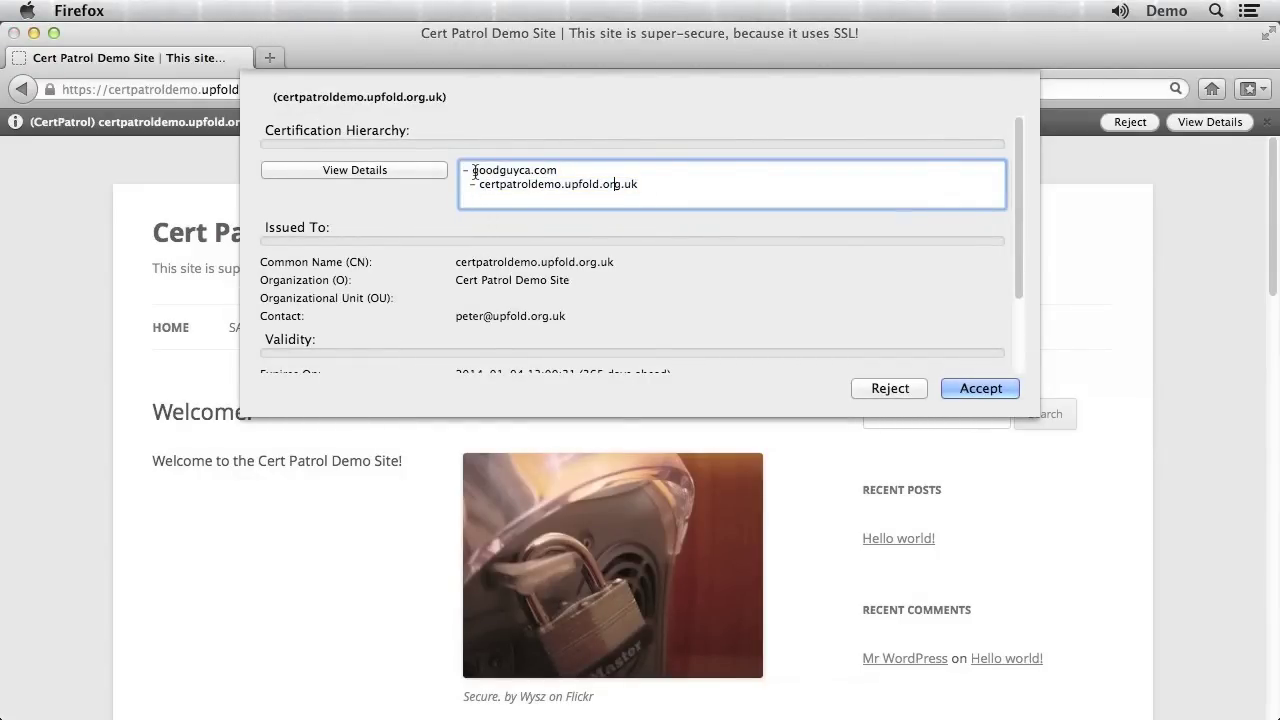
{"action": "left_click_drag", "start_coordinate": [474, 171], "coordinate": [556, 172]}
{"action": "scroll", "coordinate": [572, 216], "scroll_direction": "down", "scroll_amount": 3}
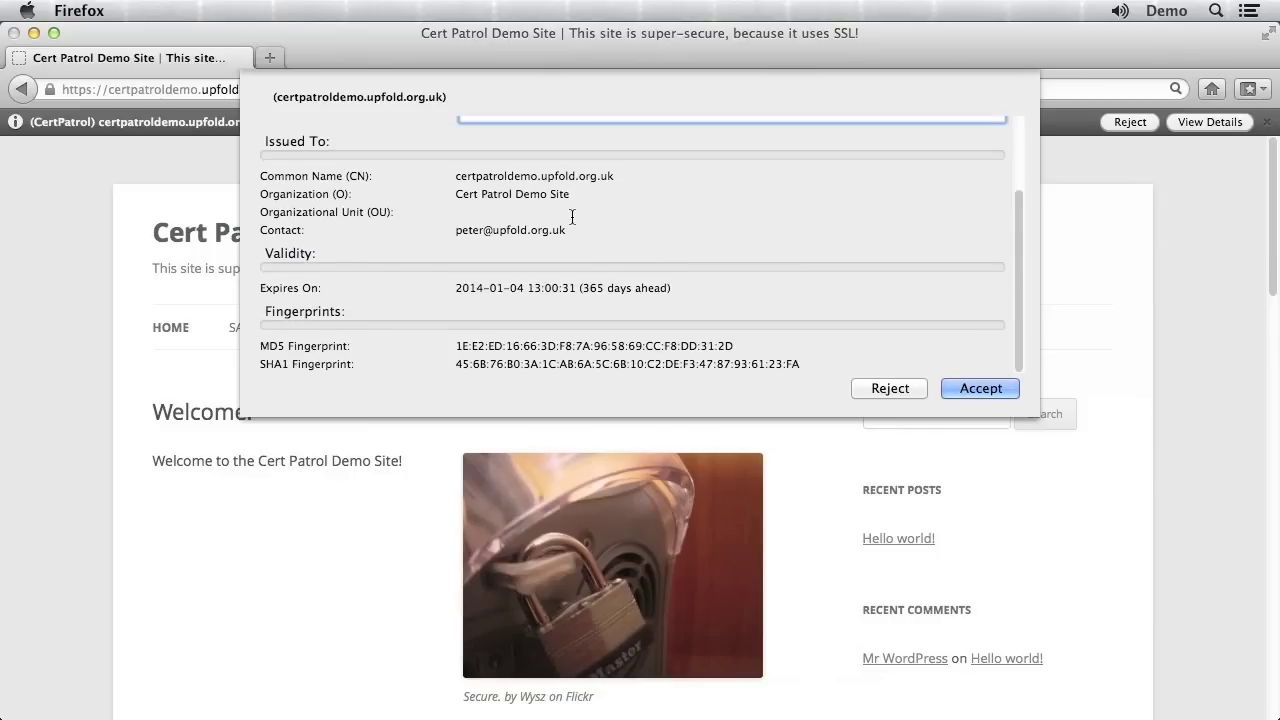
{"action": "scroll", "coordinate": [572, 220], "scroll_direction": "up", "scroll_amount": 3}
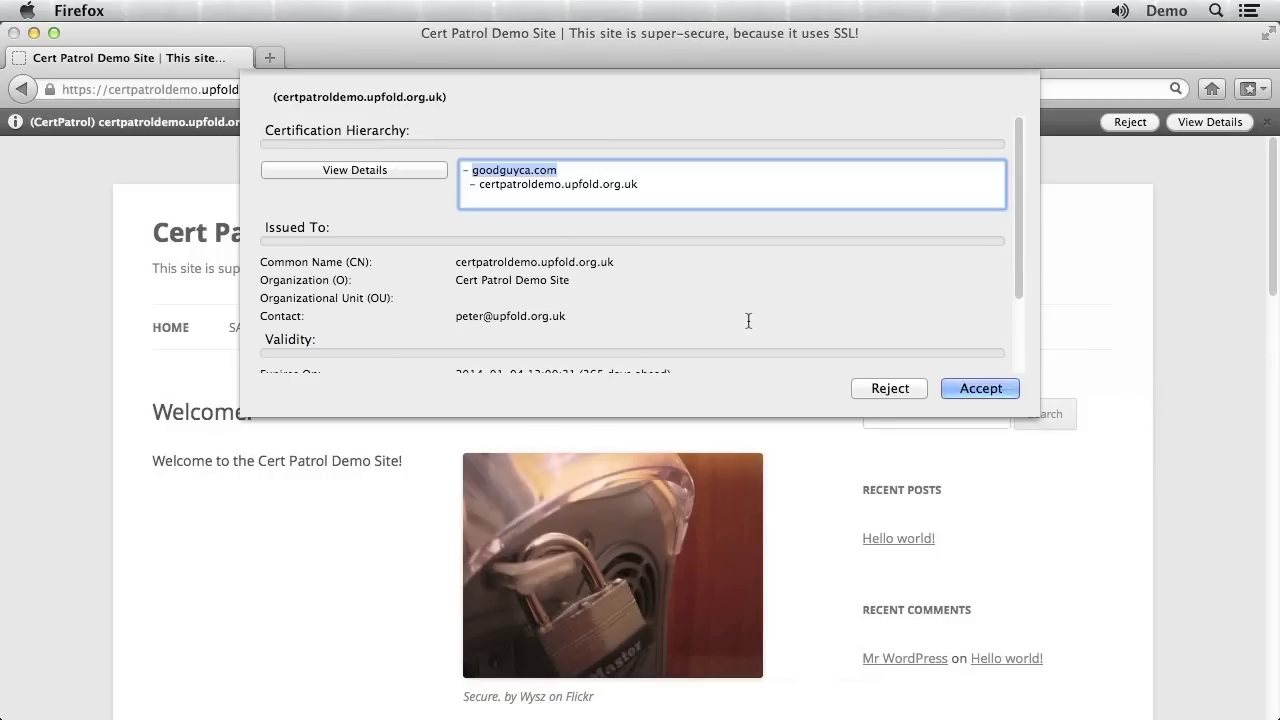
{"action": "left_click", "coordinate": [971, 388]}
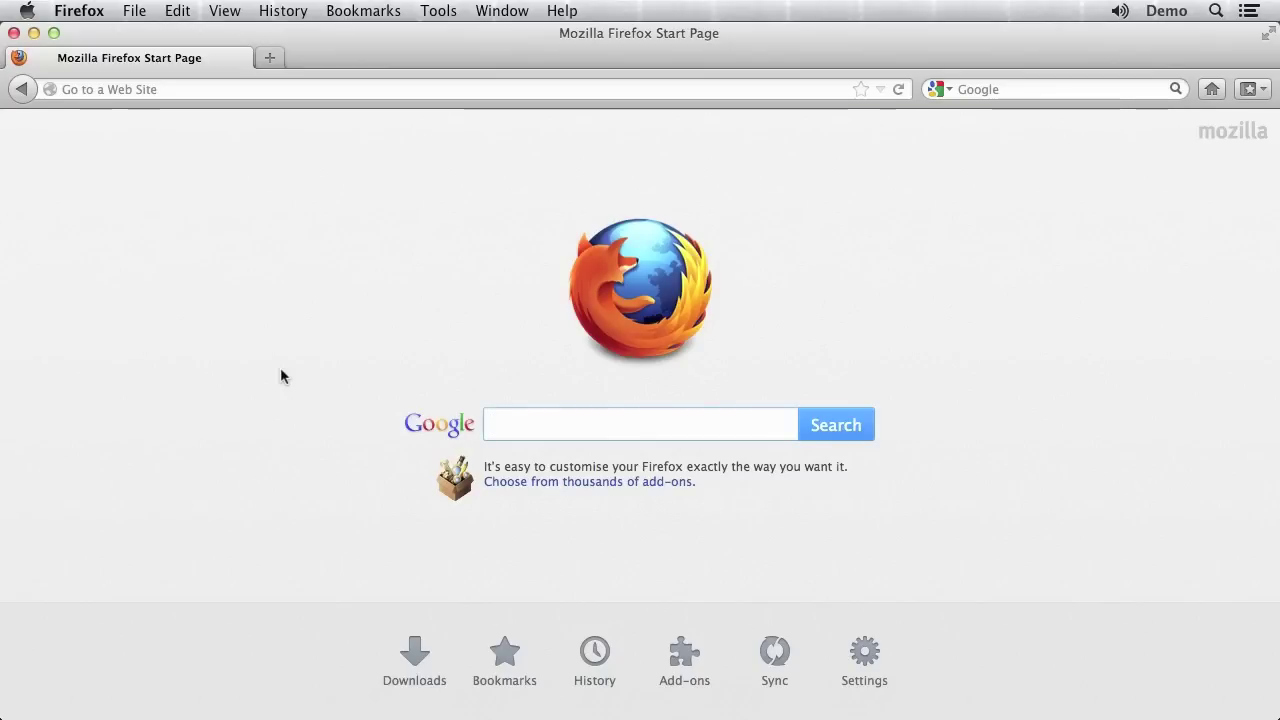
Put the cursor in the address bar, ready to enter a site address
{"action": "left_click", "coordinate": [94, 88]}
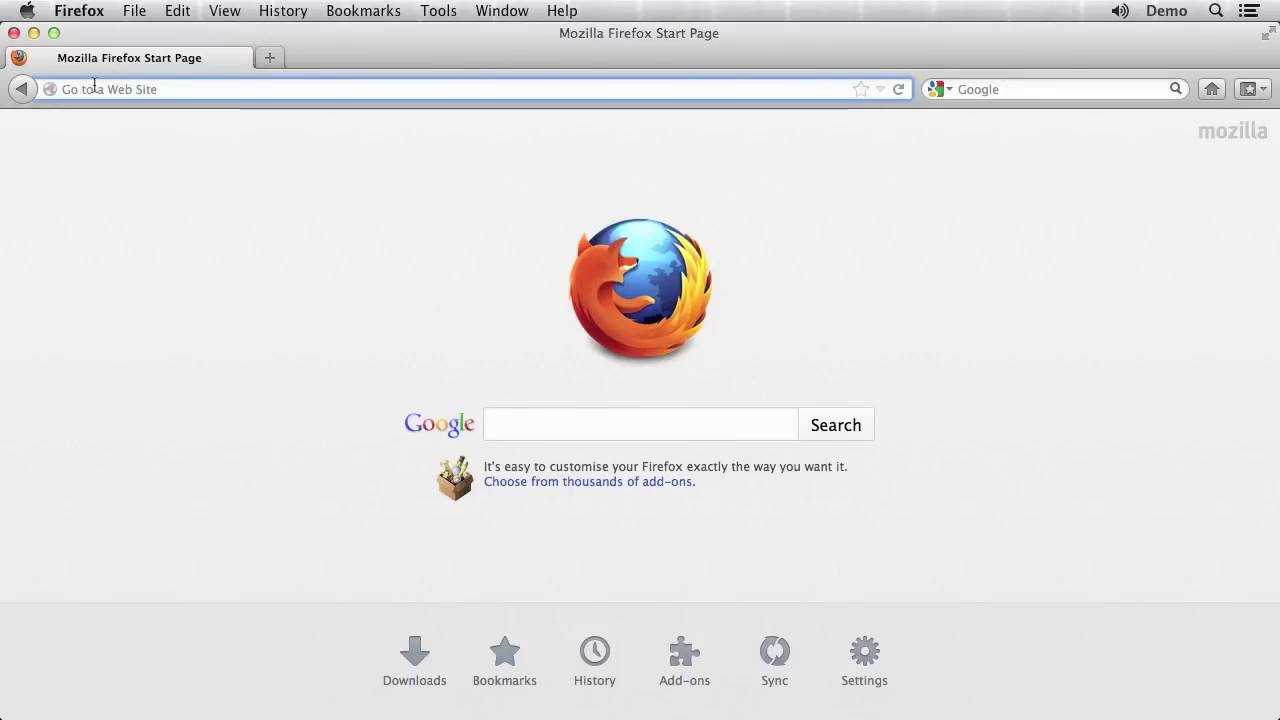
Reload the Cert Patrol demo site from 'certpatroldemo.upfold' and inspect the old and new certification hierarchies
{"action": "type", "text": "certpatroldemo.upfold"}
{"action": "key", "text": "Down"}
{"action": "key", "text": "Return"}
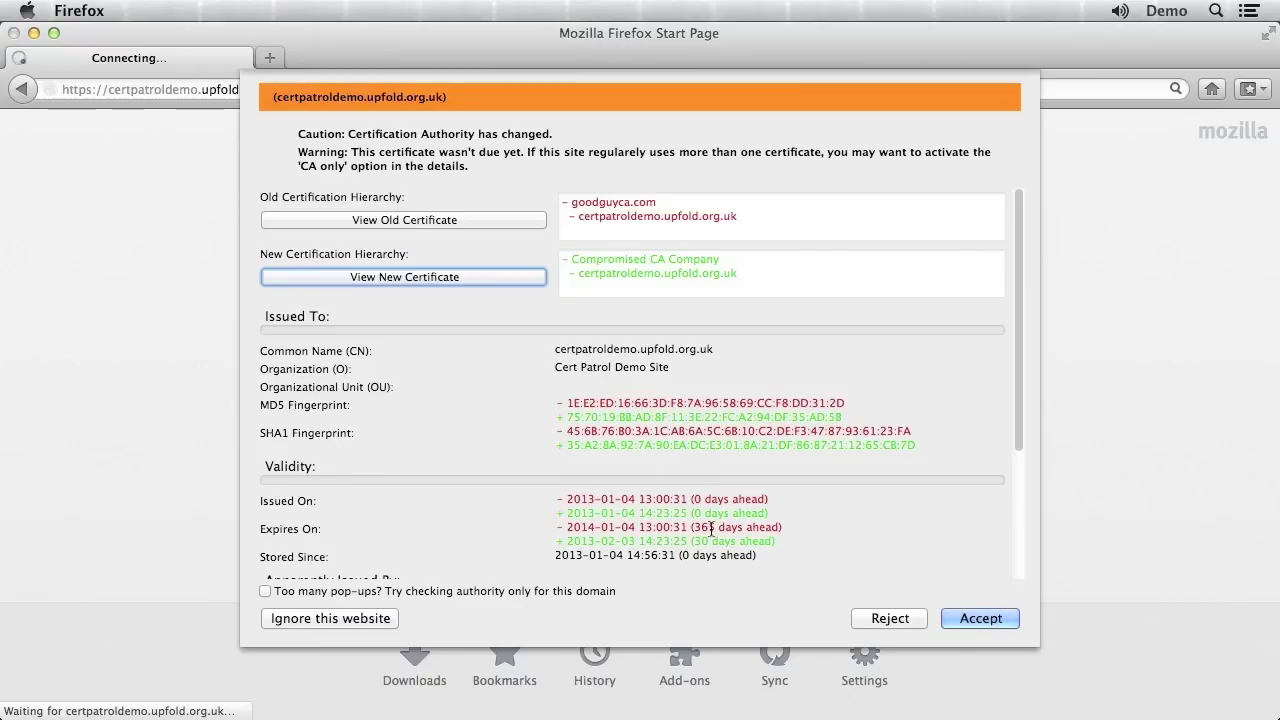
{"action": "left_click", "coordinate": [566, 207]}
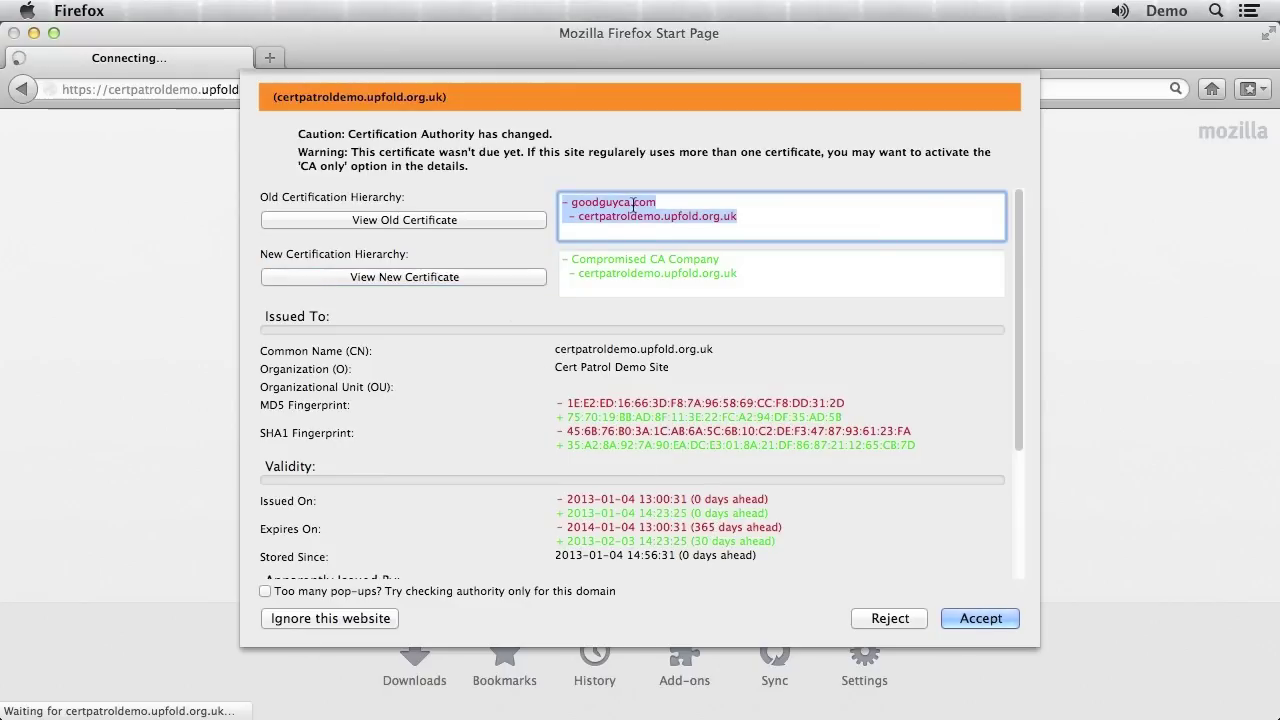
{"action": "left_click", "coordinate": [625, 276]}
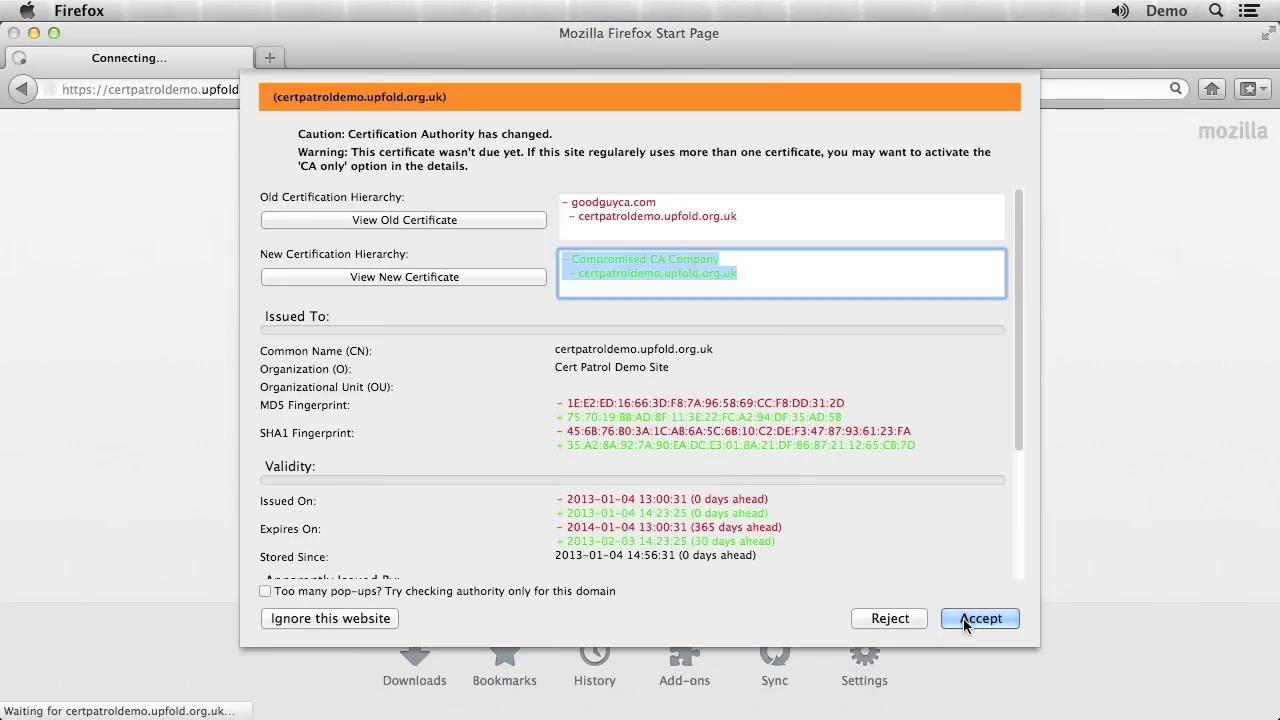
{"action": "scroll", "coordinate": [636, 371], "scroll_direction": "down", "scroll_amount": 2}
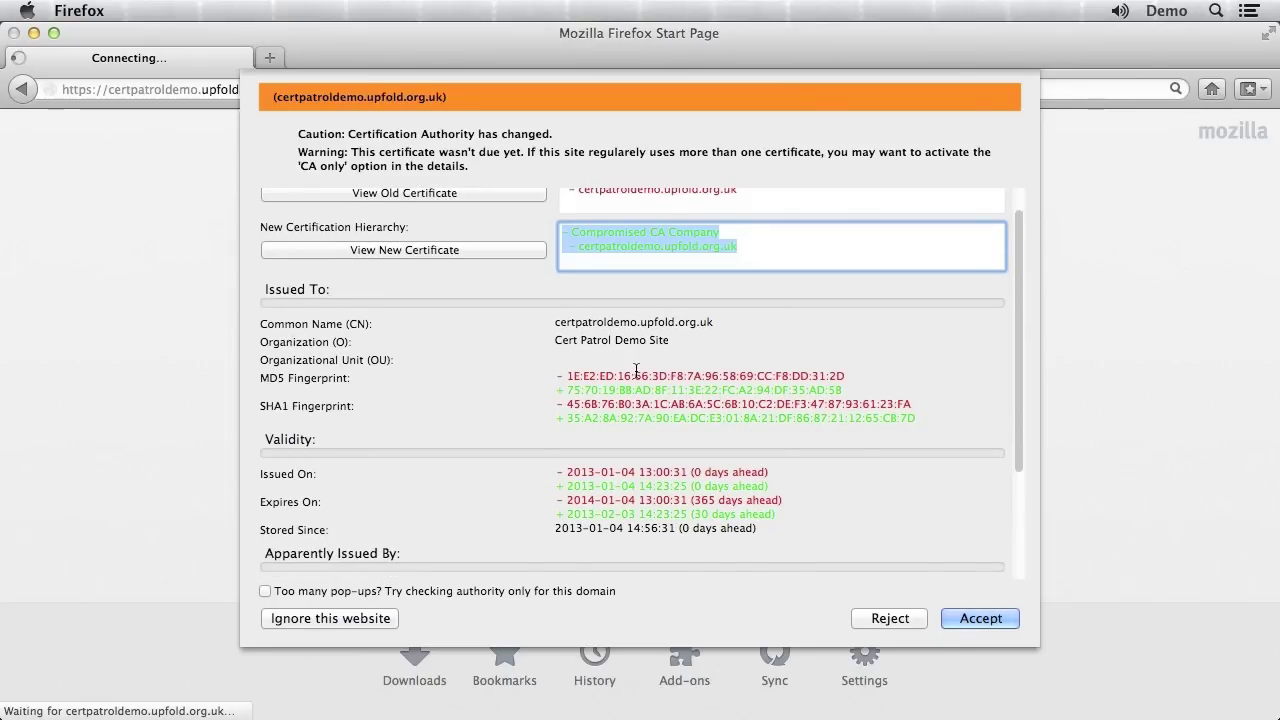
{"action": "scroll", "coordinate": [636, 371], "scroll_direction": "up", "scroll_amount": 2}
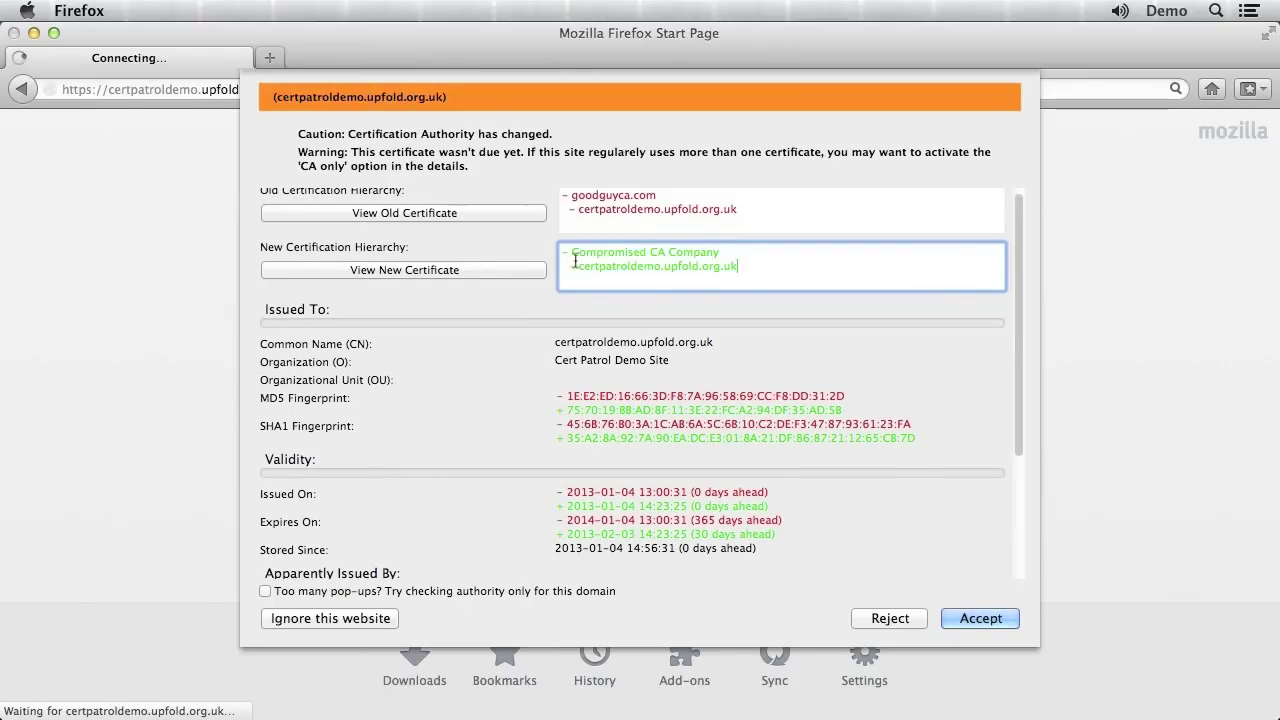
{"action": "left_click_drag", "start_coordinate": [572, 253], "coordinate": [665, 253]}
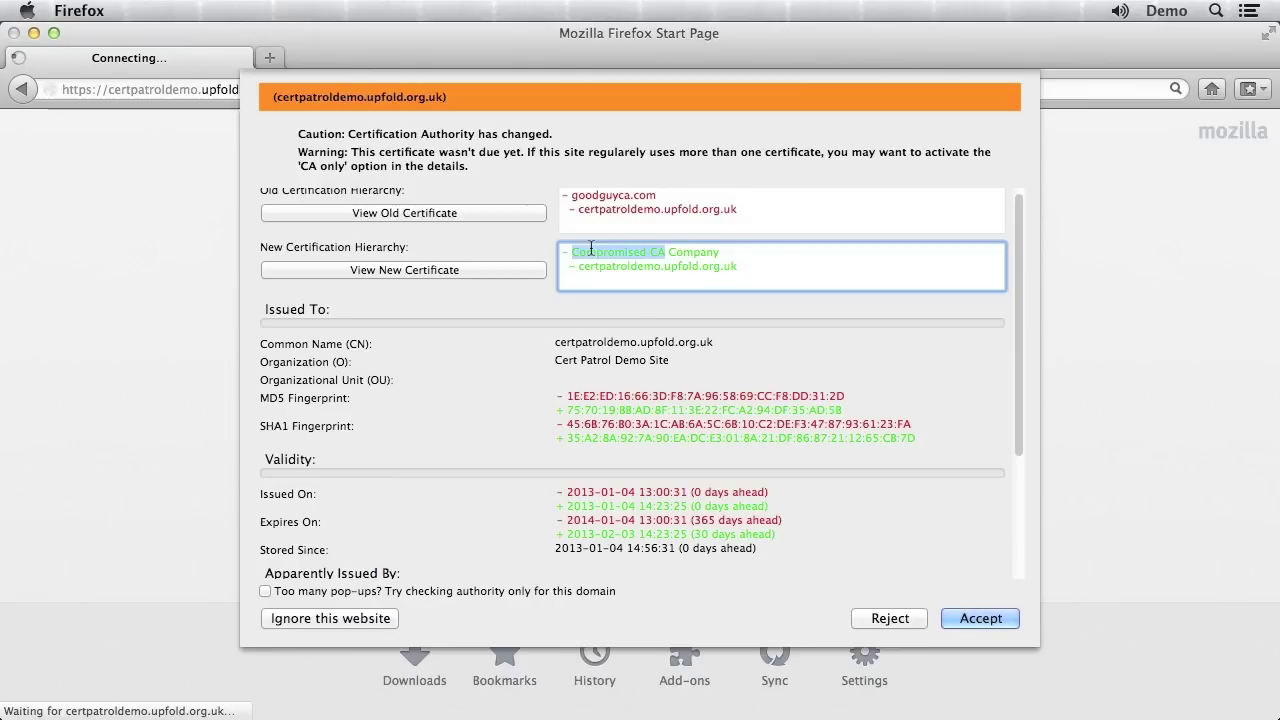
{"action": "scroll", "coordinate": [591, 248], "scroll_direction": "up", "scroll_amount": 1}
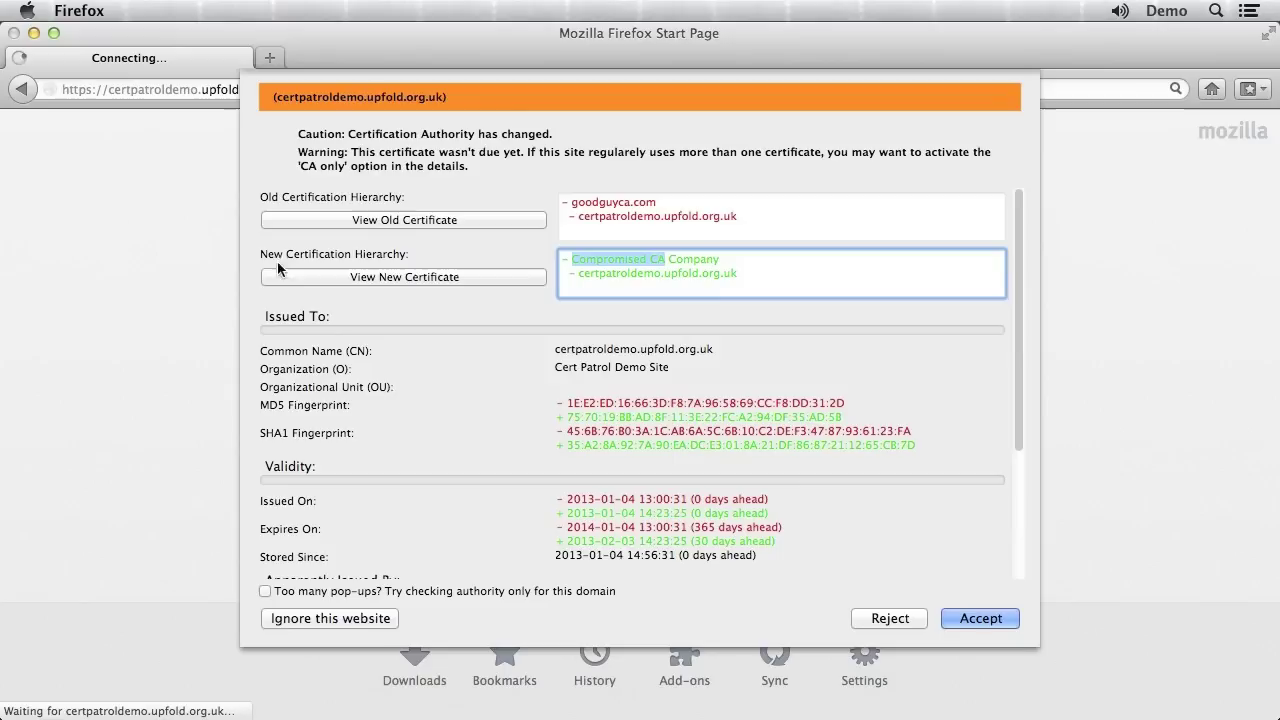
{"action": "left_click", "coordinate": [602, 260]}
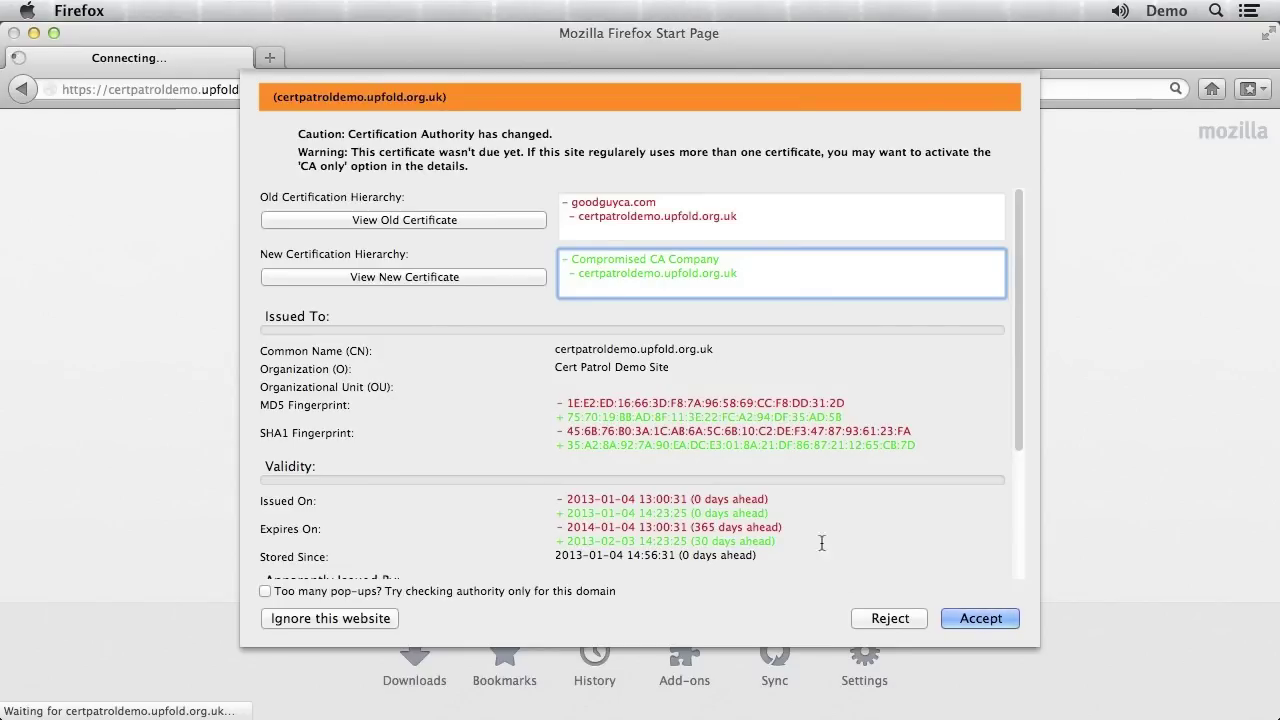
Reject the authority change from goodguyca.com to Compromised CA Company in the CertPatrol warning
{"action": "left_click", "coordinate": [891, 620]}
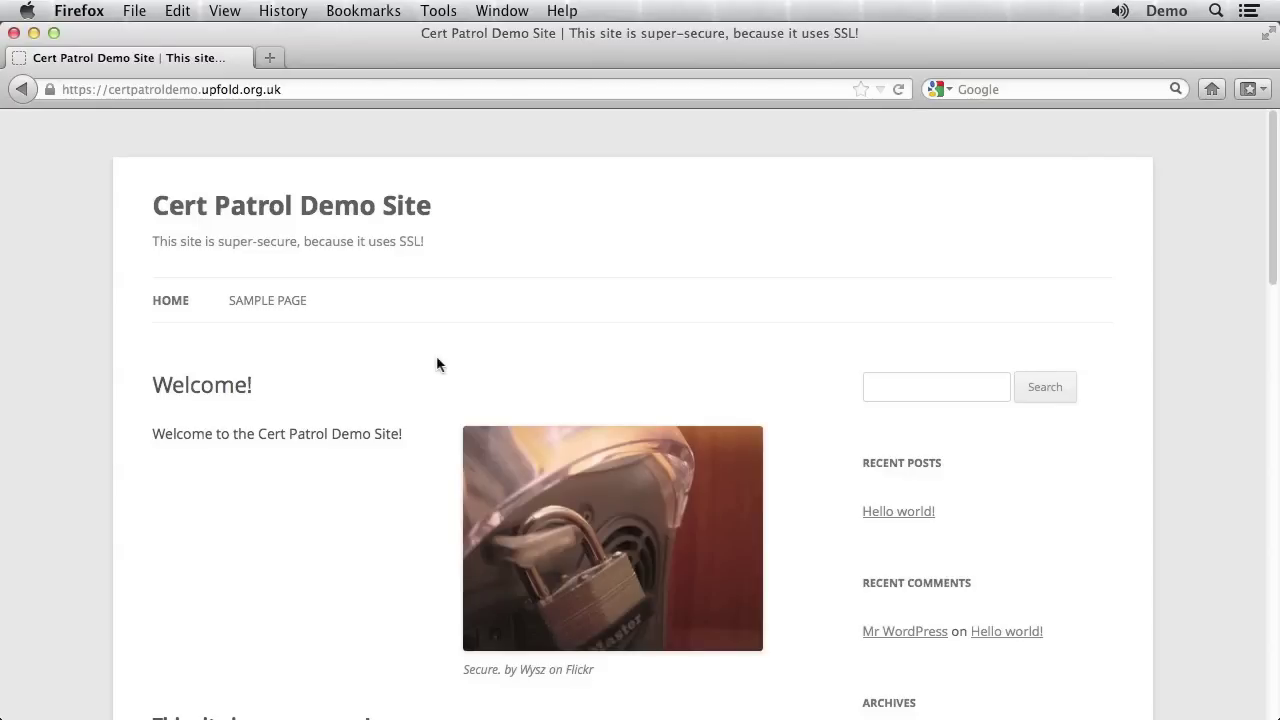